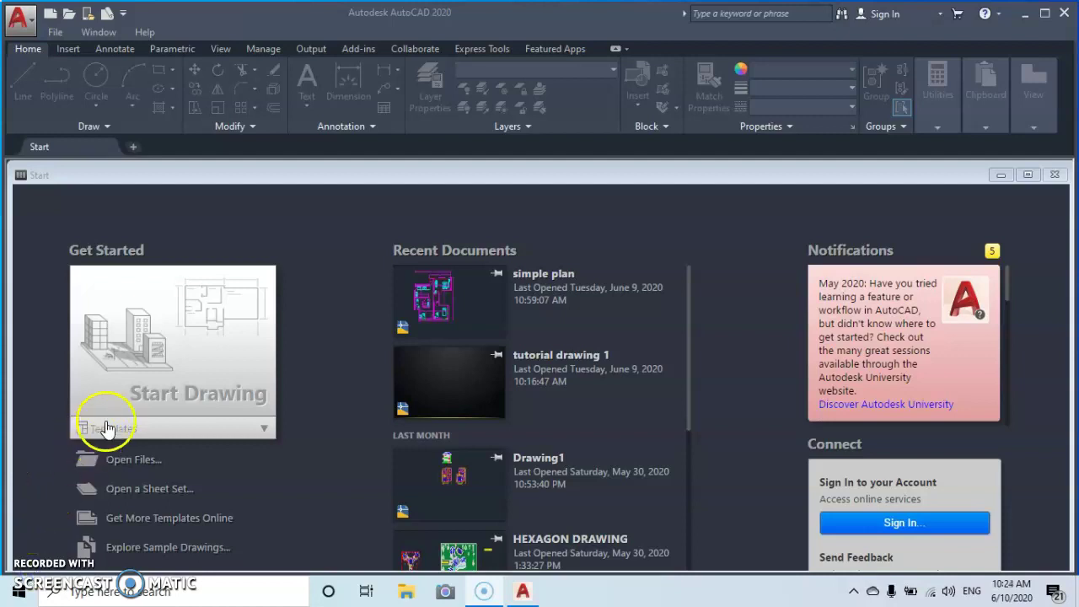
# Step: Start a new blank drawing from the start page
pyautogui.click(170, 347)
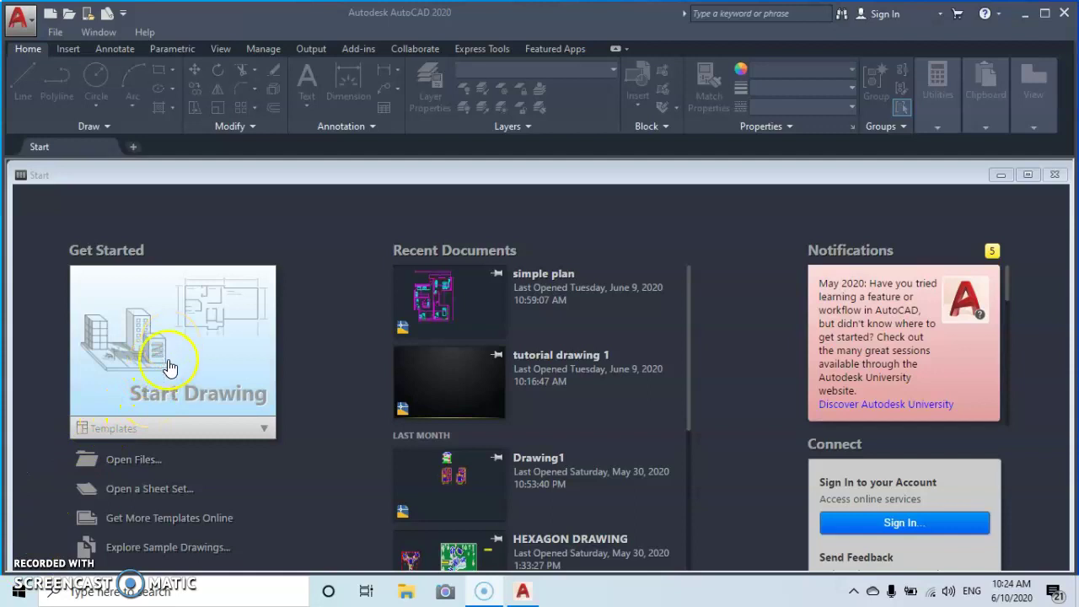
pyautogui.click(159, 346)
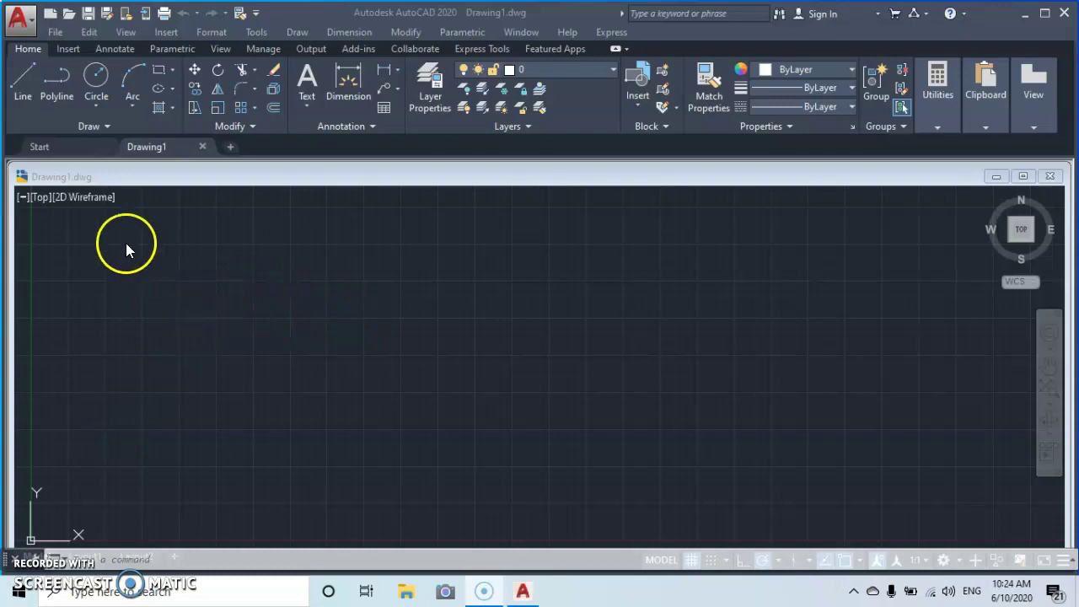
pyautogui.click(32, 24)
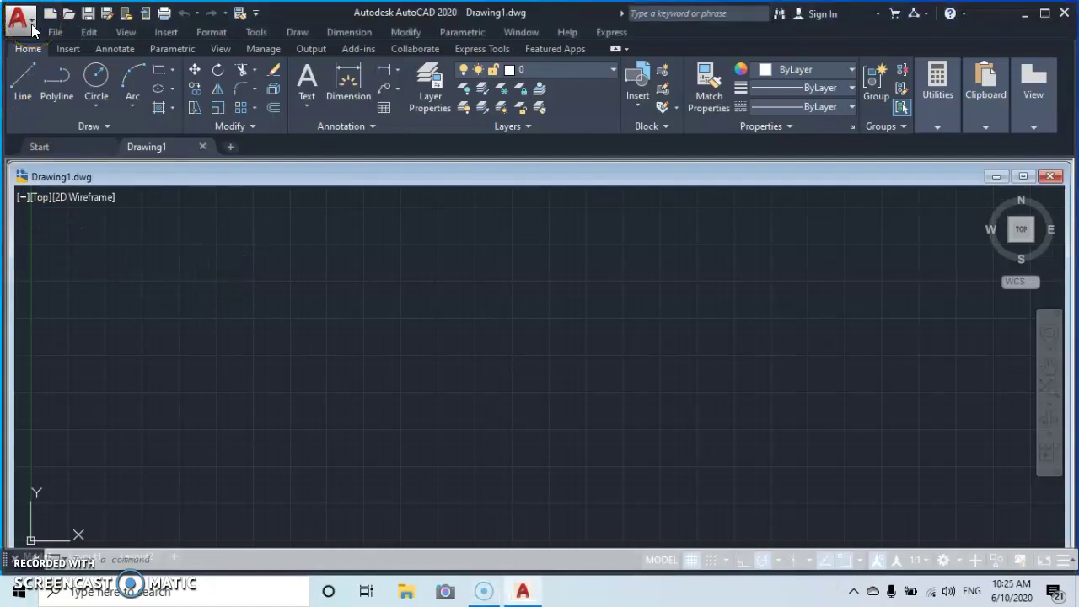
pyautogui.click(32, 25)
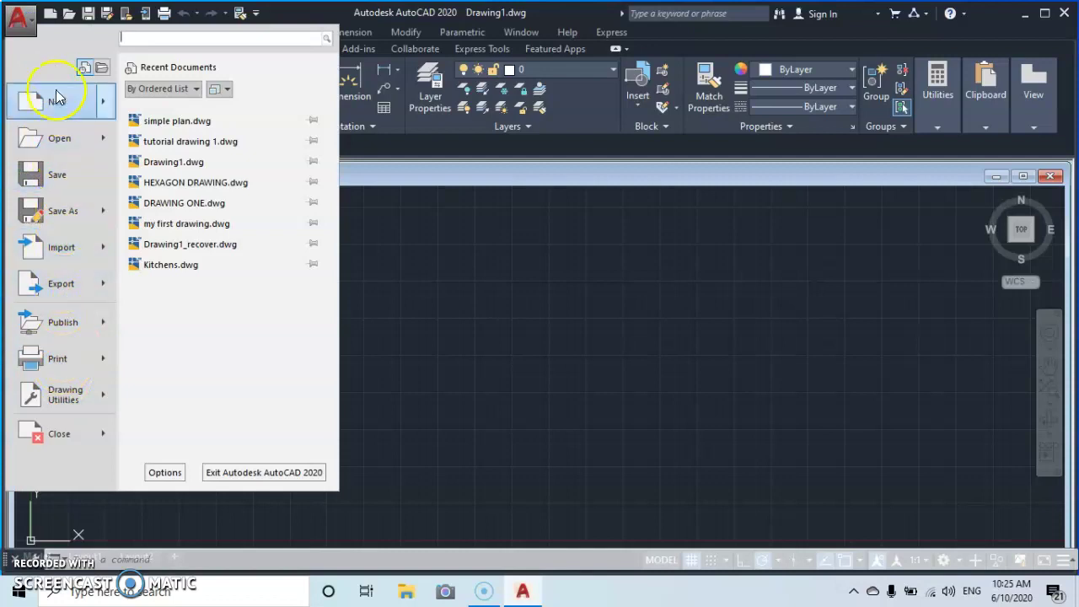
pyautogui.click(350, 251)
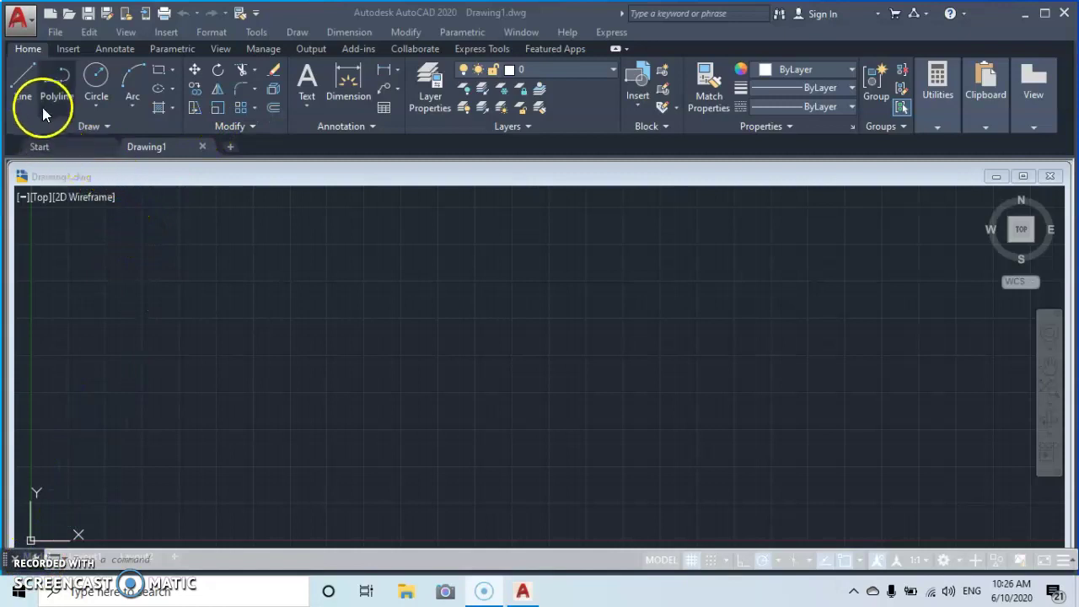
# Step: Draw a closed triangle with the Line command, with a horizontal base and its apex above, and finish the command
pyautogui.click(22, 87)
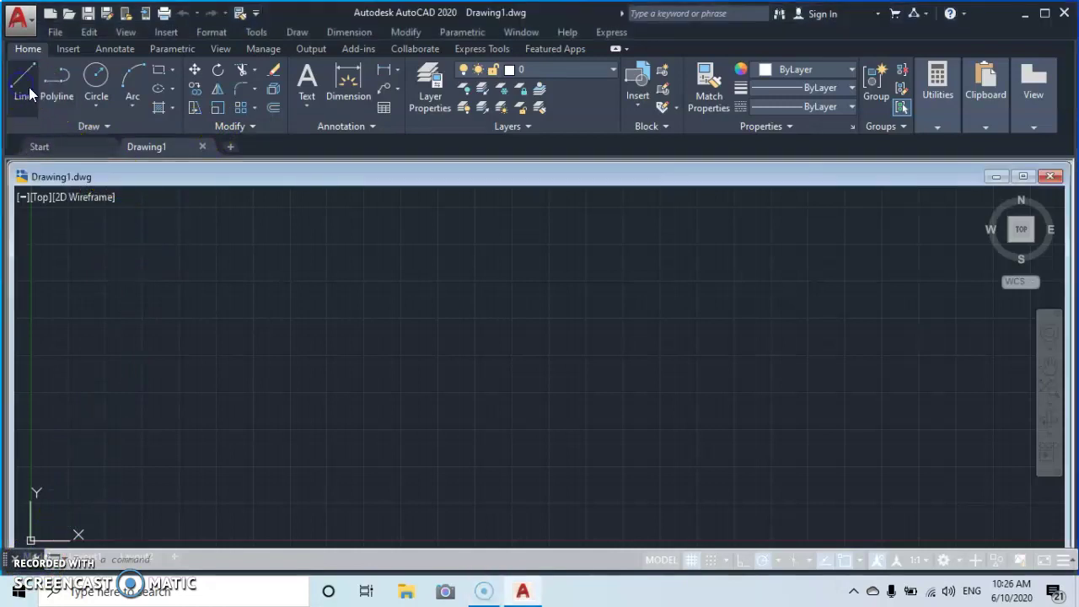
pyautogui.click(26, 92)
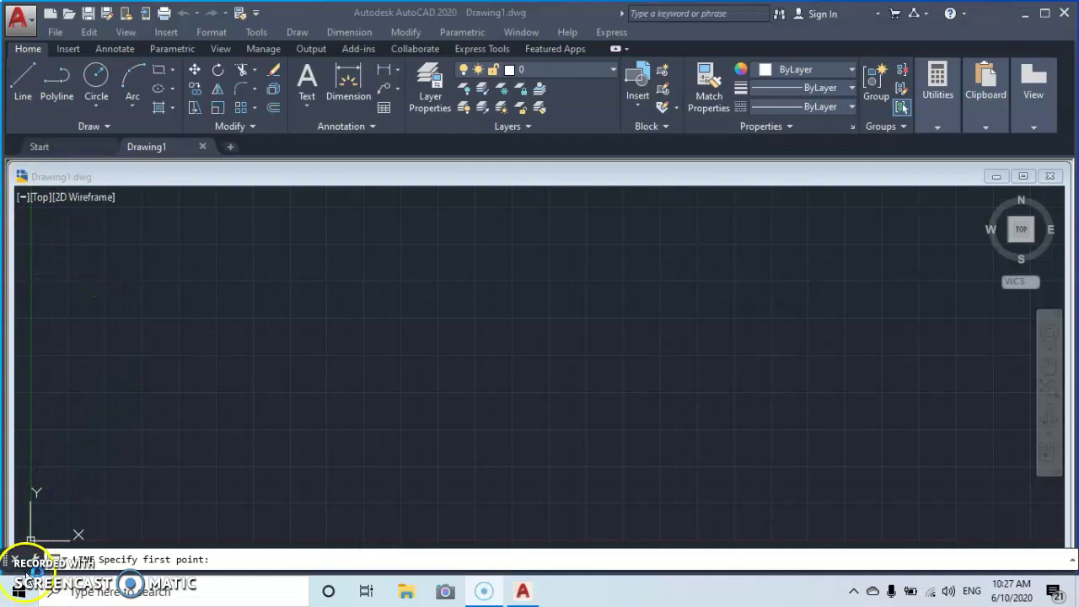
pyautogui.click(24, 81)
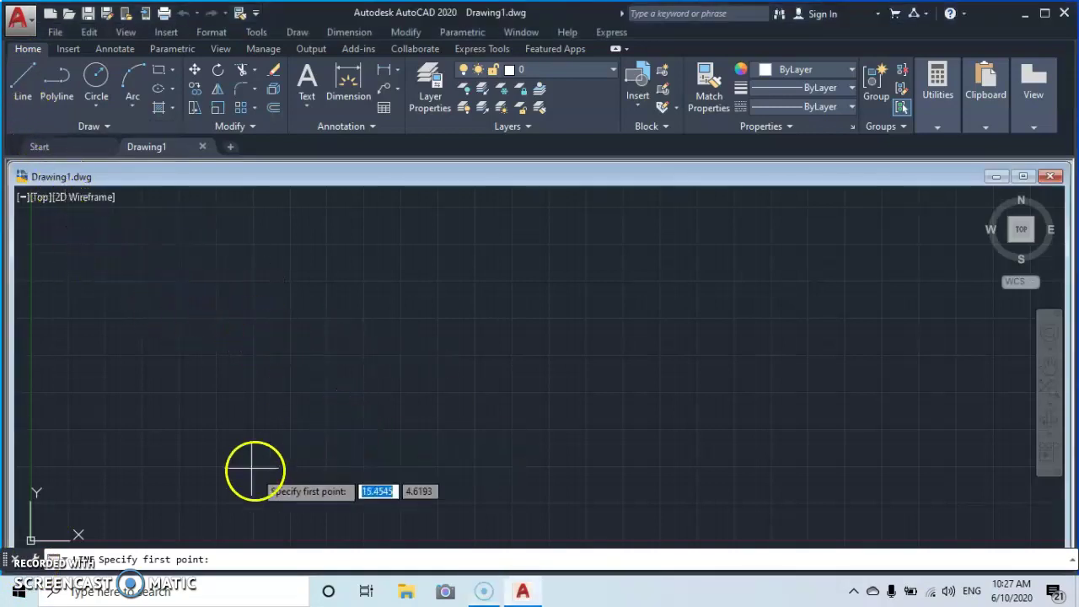
pyautogui.click(289, 431)
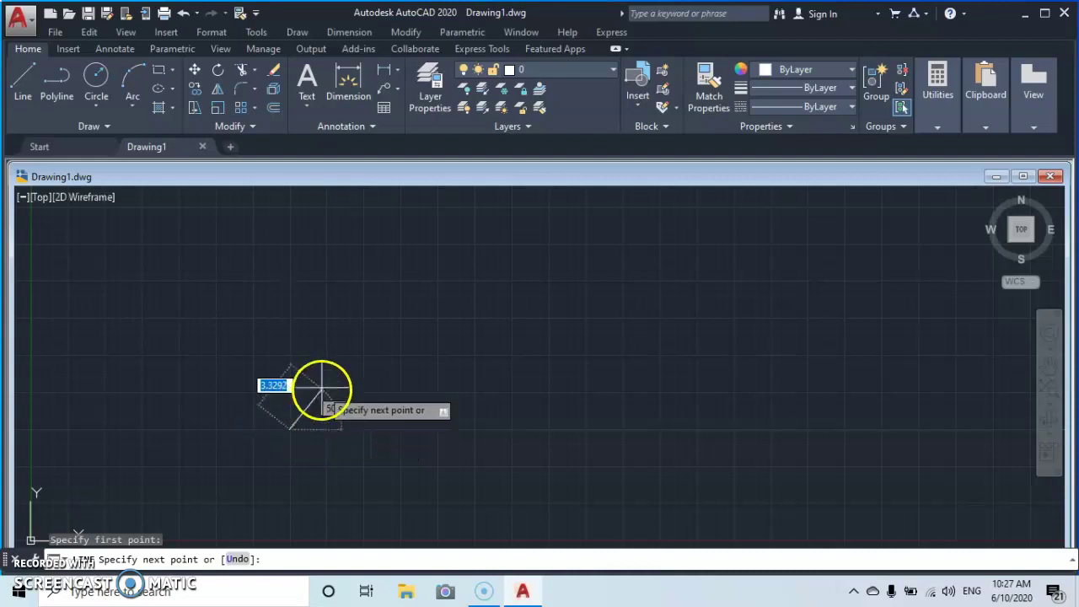
pyautogui.click(400, 250)
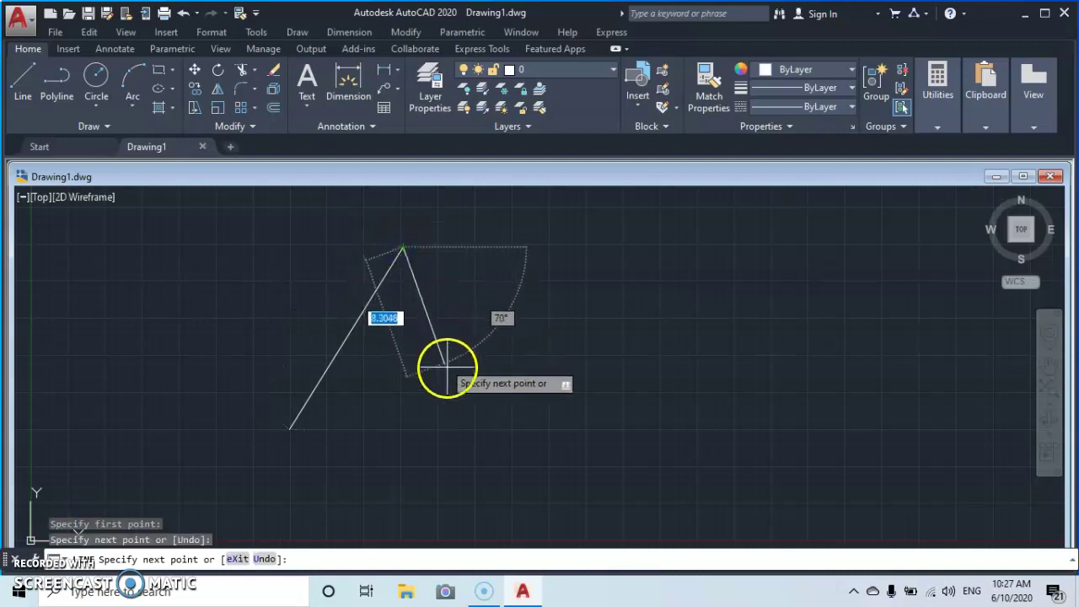
pyautogui.click(476, 429)
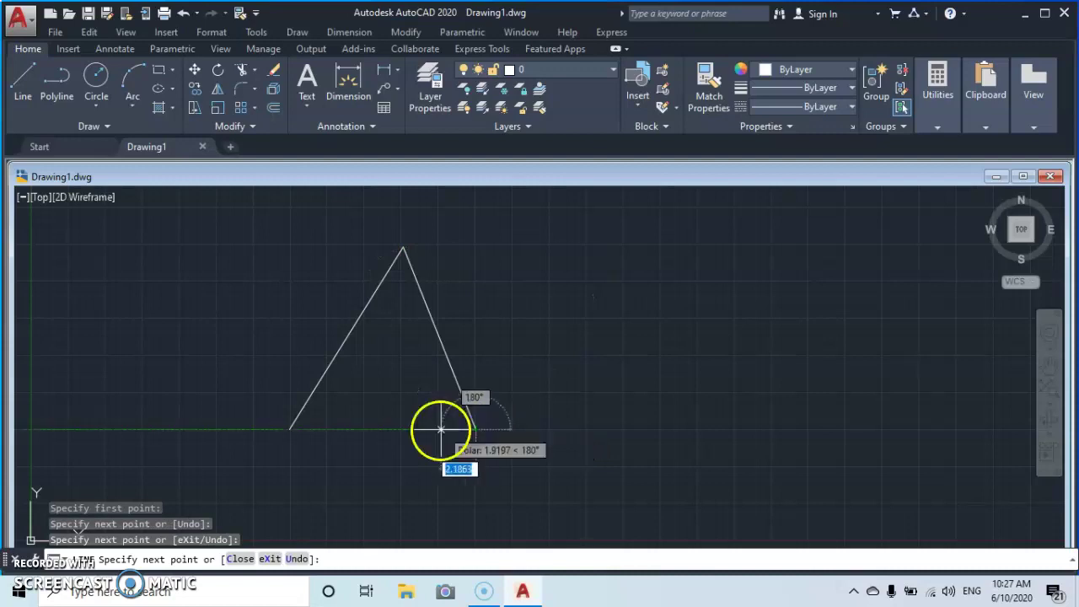
pyautogui.click(289, 429)
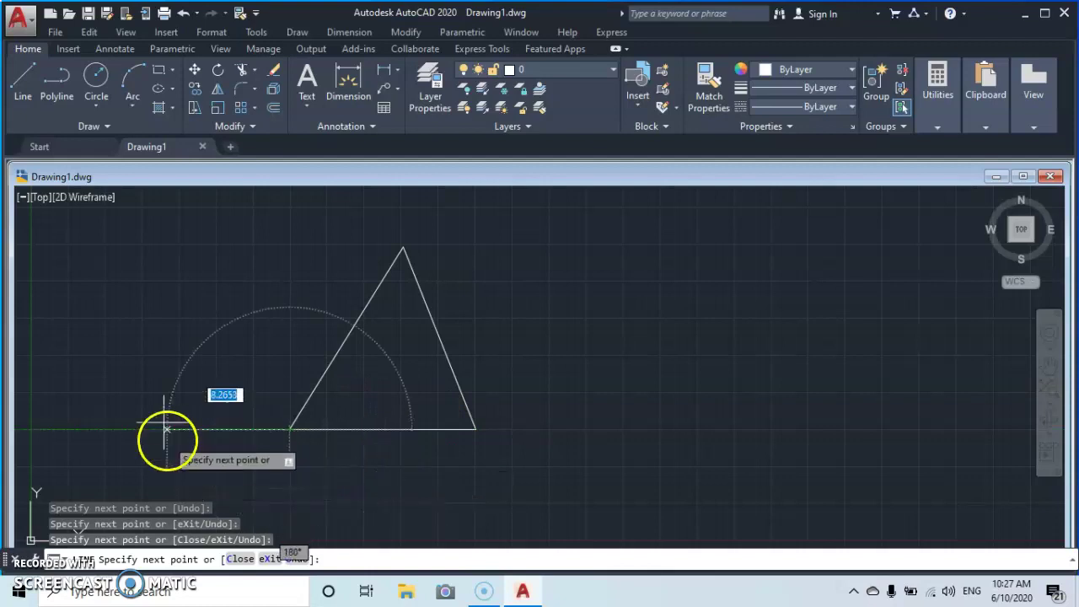
pyautogui.press('Return')
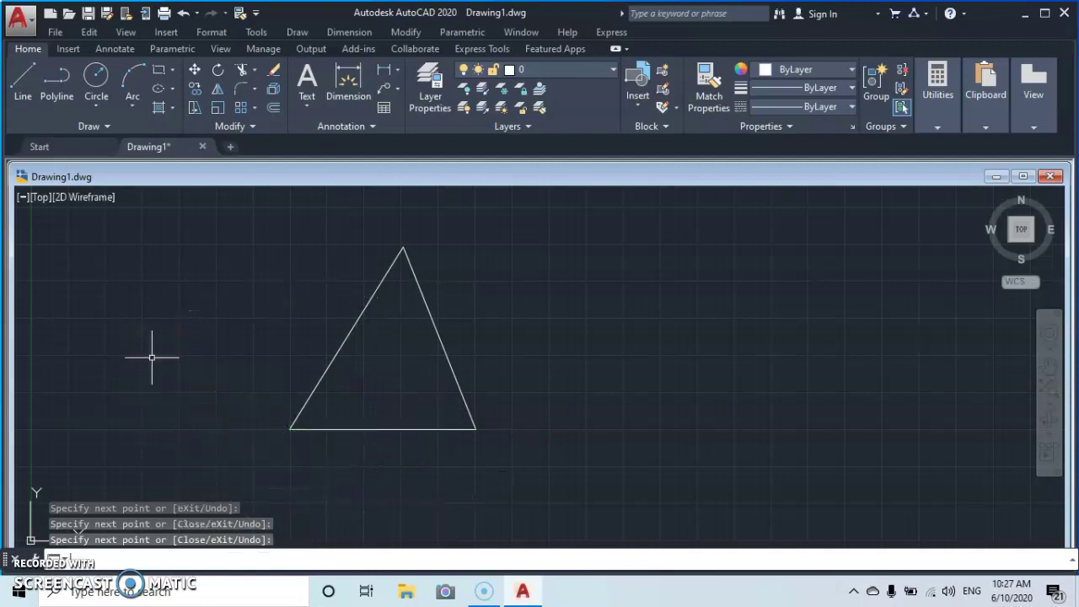
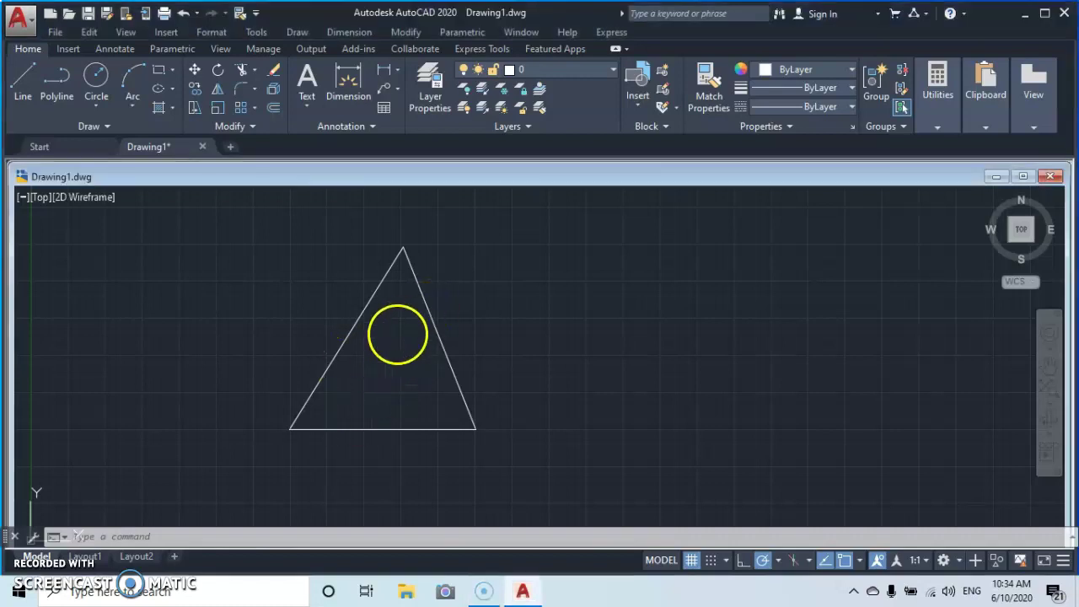
# Step: Examine the whole triangle and look closely at its lower-left corner and its apex
pyautogui.moveTo(397, 362)
pyautogui.mouseDown(button='middle')
pyautogui.moveTo(393, 347)
pyautogui.moveTo(411, 358)
pyautogui.moveTo(413, 343)
pyautogui.moveTo(516, 339)
pyautogui.moveTo(348, 309)
pyautogui.moveTo(473, 371)
pyautogui.moveTo(365, 332)
pyautogui.moveTo(578, 320)
pyautogui.moveTo(397, 380)
pyautogui.moveTo(462, 400)
pyautogui.moveTo(448, 299)
pyautogui.moveTo(410, 321)
pyautogui.moveTo(439, 355)
pyautogui.moveTo(433, 332)
pyautogui.moveTo(428, 340)
pyautogui.mouseUp(button='middle')
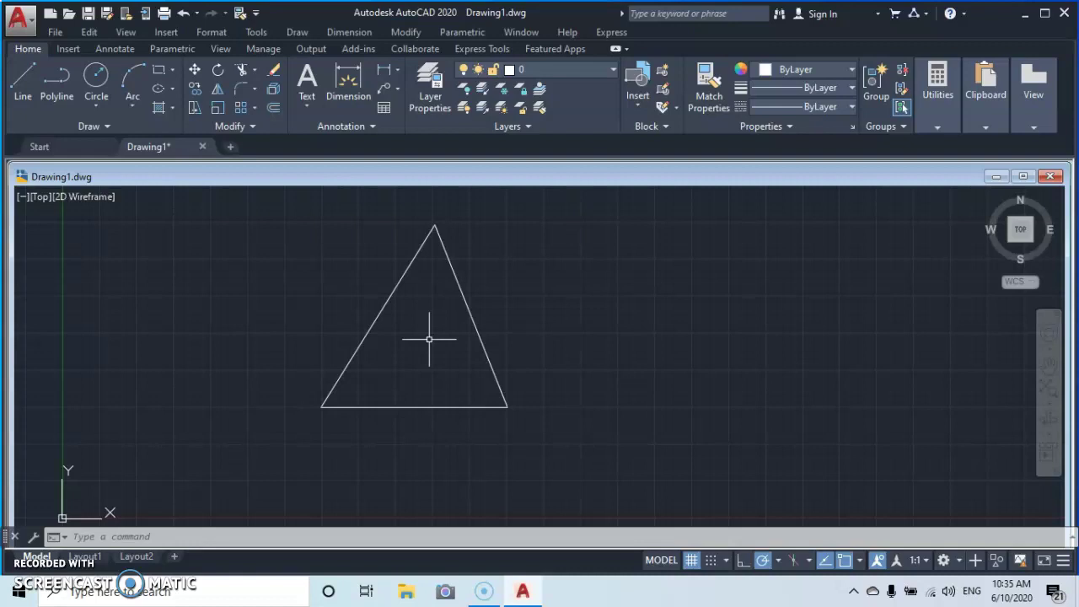
pyautogui.scroll(3, 429, 339)
pyautogui.scroll(2, 430, 339)
pyautogui.scroll(-6, 429, 339)
pyautogui.scroll(-2, 429, 339)
pyautogui.scroll(8, 430, 339)
pyautogui.scroll(-4, 430, 339)
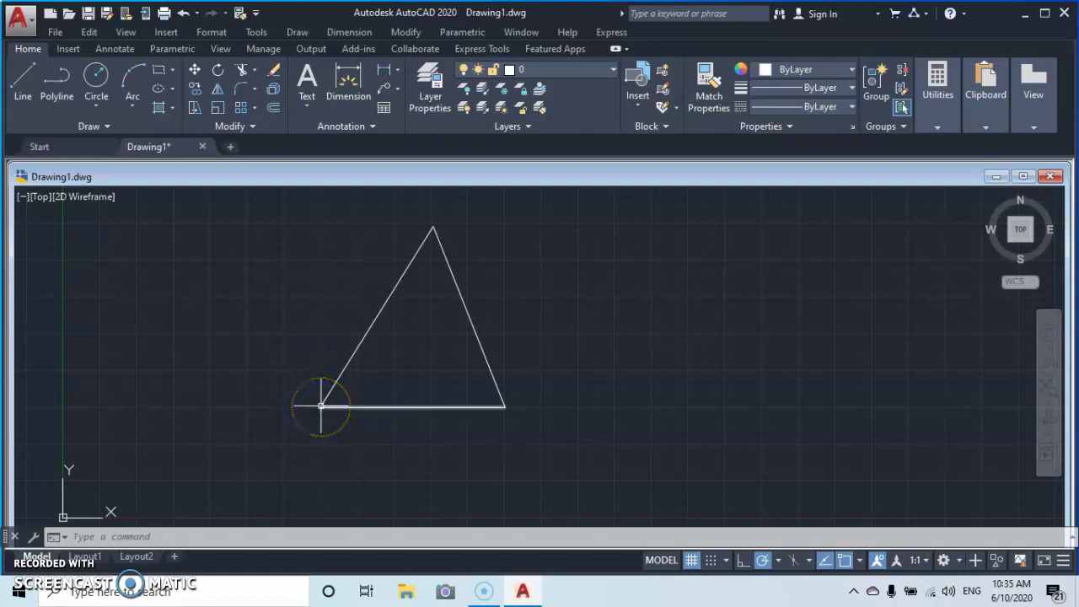
pyautogui.scroll(4, 320, 407)
pyautogui.scroll(3, 320, 406)
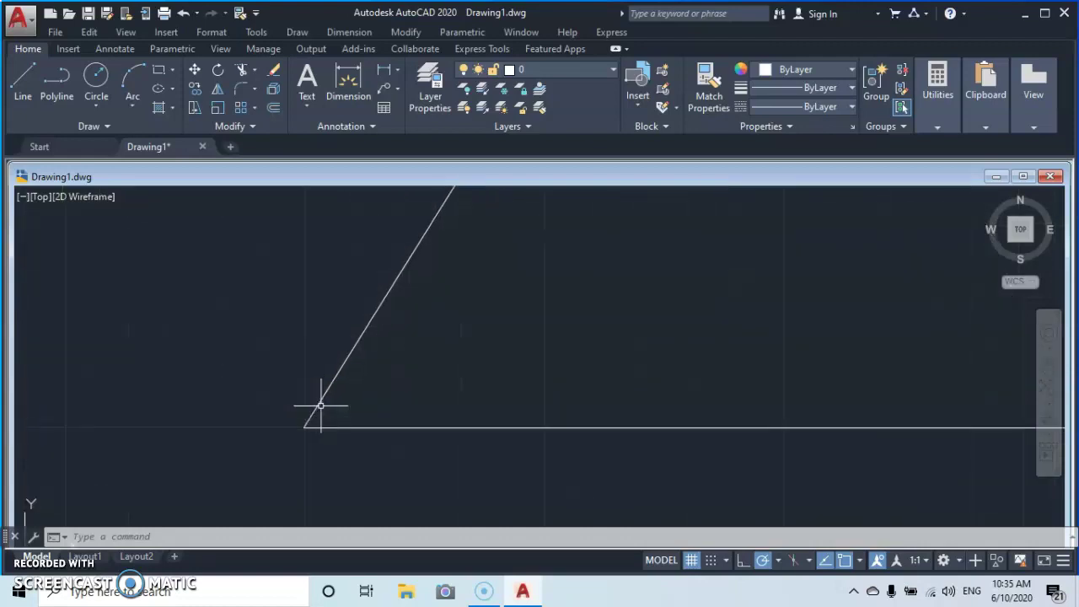
pyautogui.scroll(2, 322, 406)
pyautogui.scroll(-6, 322, 407)
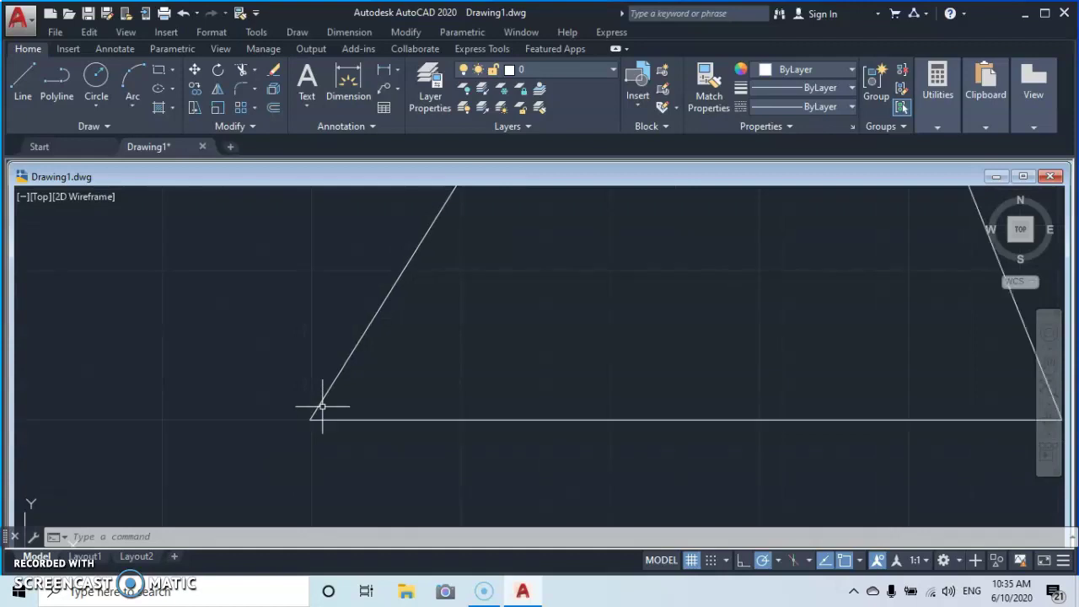
pyautogui.scroll(-4, 322, 406)
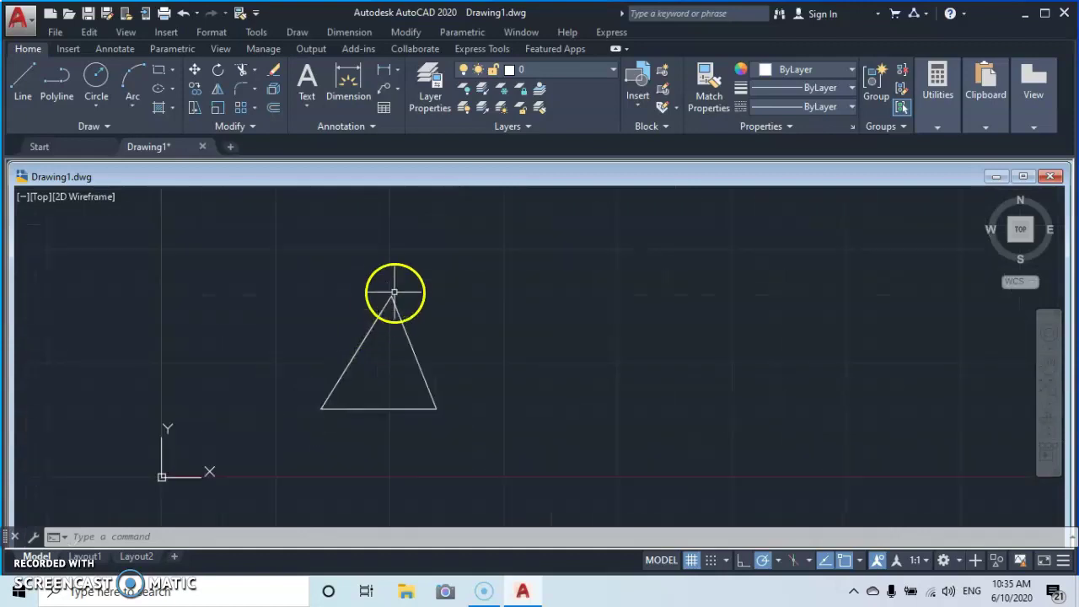
pyautogui.scroll(3, 390, 299)
pyautogui.moveTo(393, 297); pyautogui.dragTo(308, 251, button='middle')
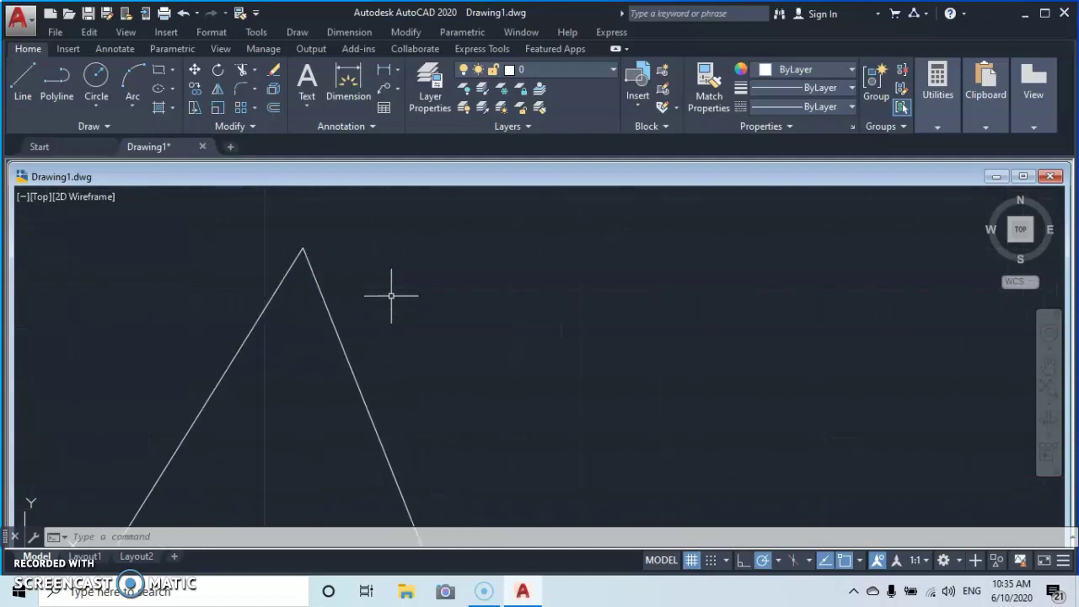
pyautogui.scroll(-4, 392, 296)
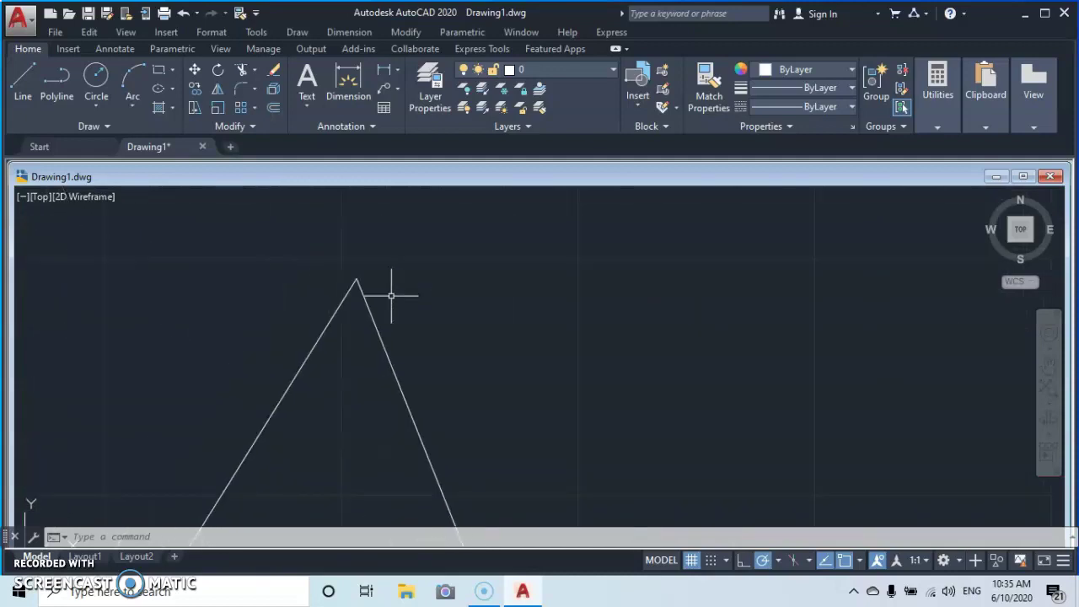
pyautogui.scroll(3, 391, 295)
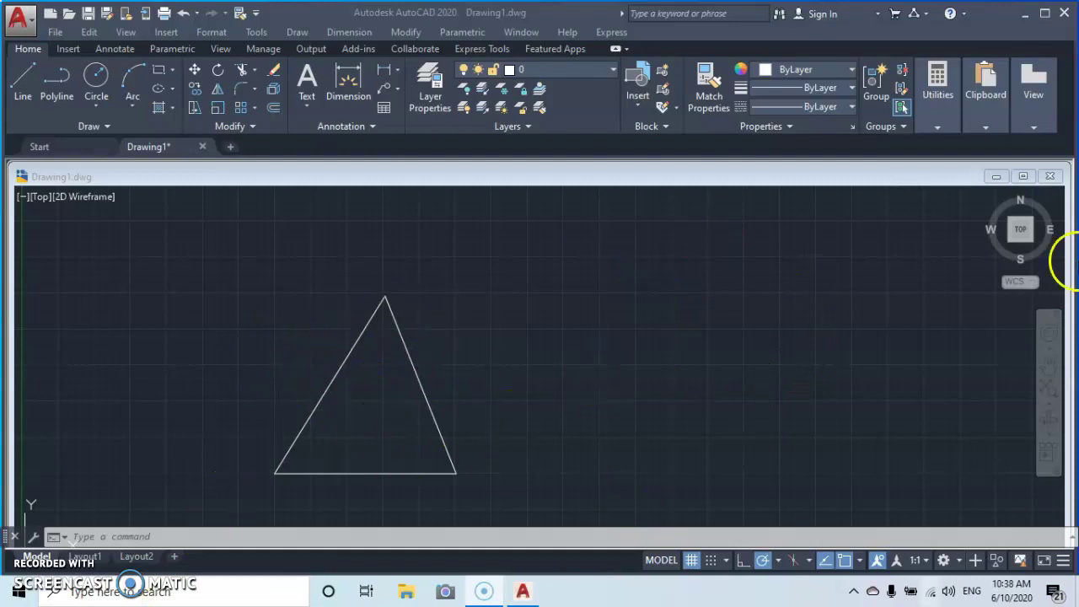
# Step: Select the triangle's left side, base and right side one by one, and clear the selection
pyautogui.click(323, 388)
pyautogui.click(325, 389)
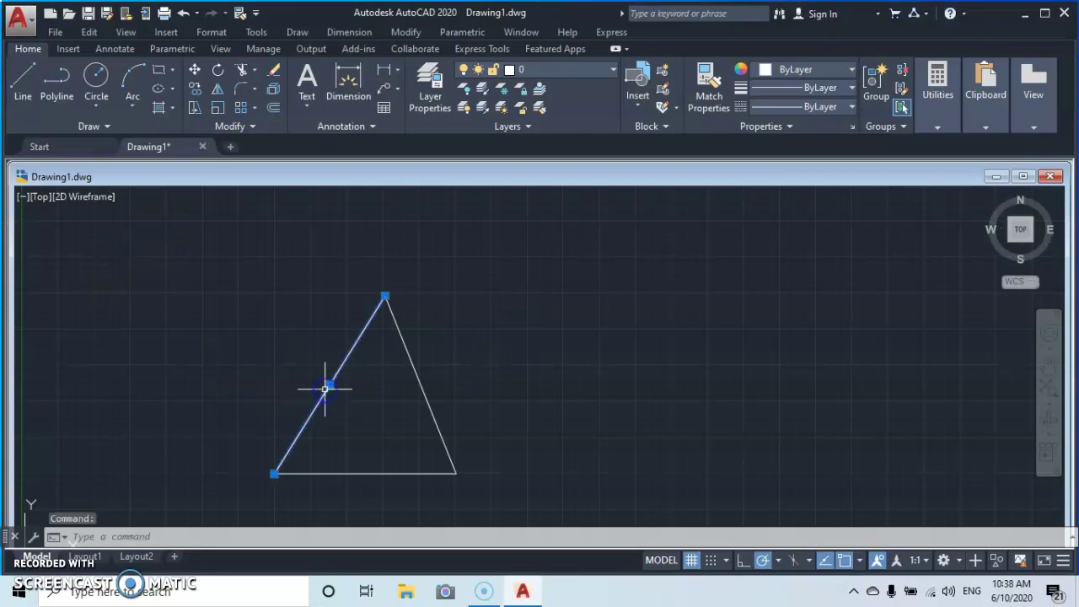
pyautogui.click(356, 474)
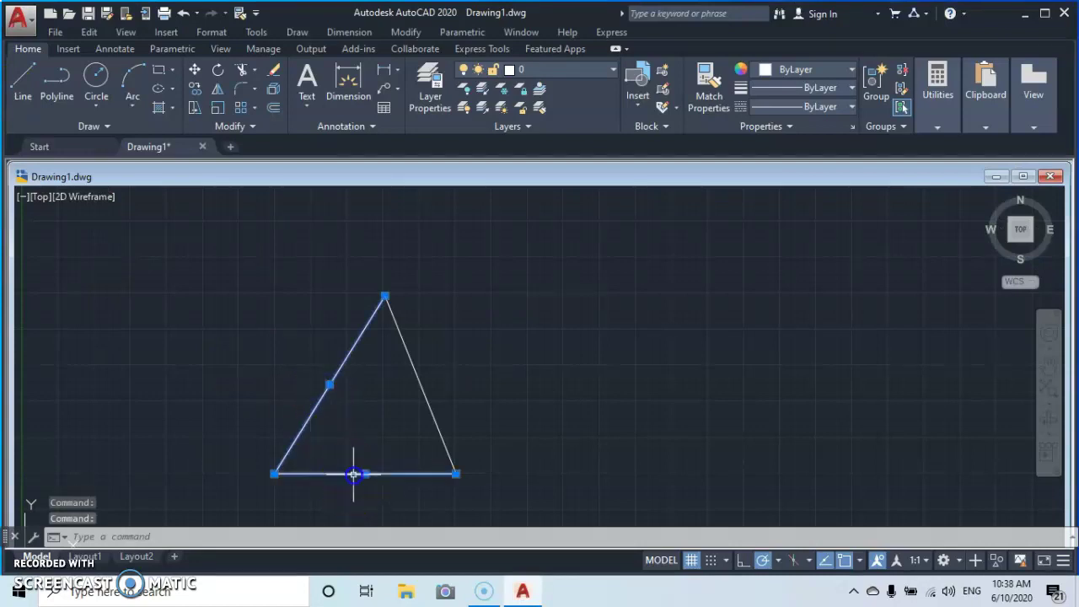
pyautogui.click(421, 390)
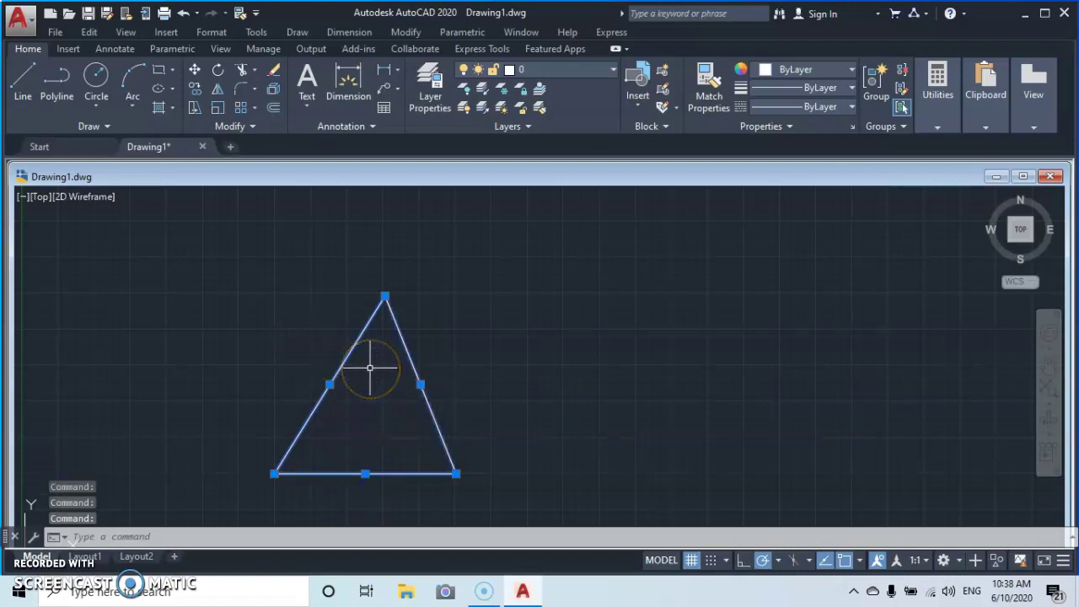
pyautogui.click(318, 358)
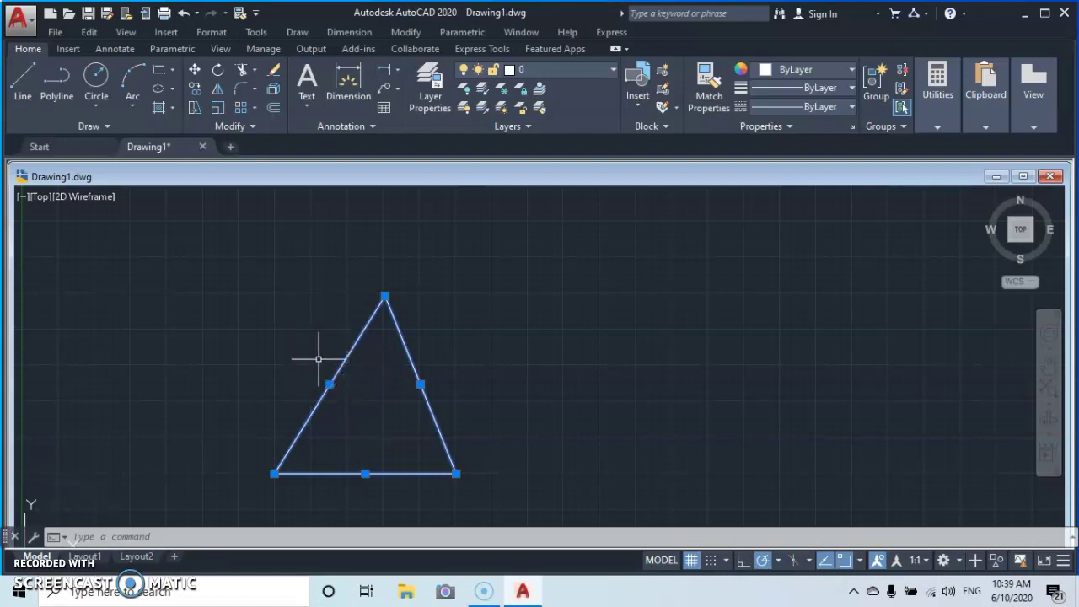
pyautogui.press('Escape')
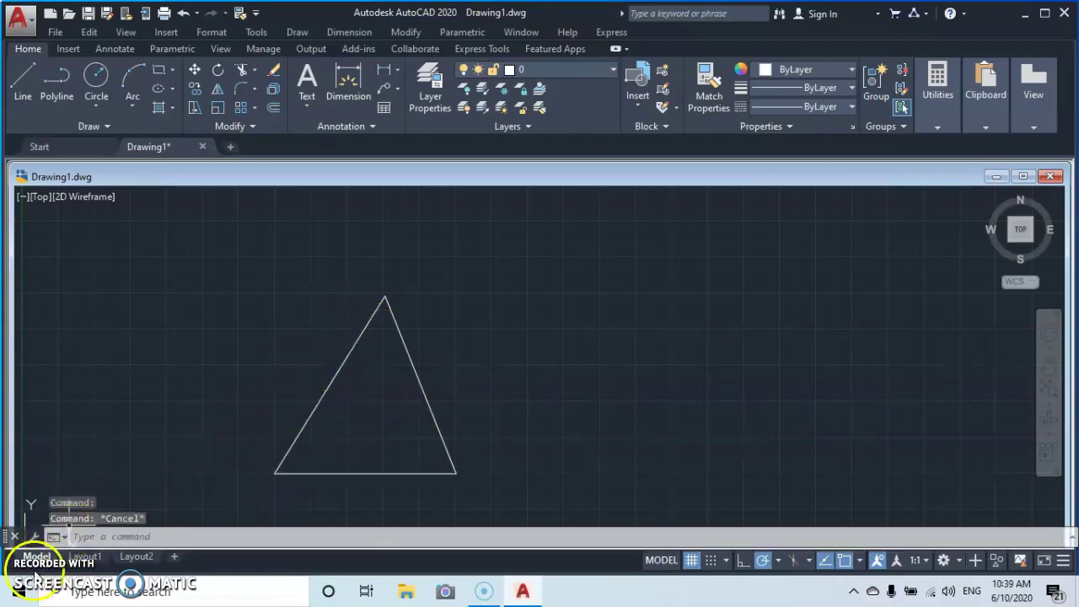
pyautogui.click(270, 349)
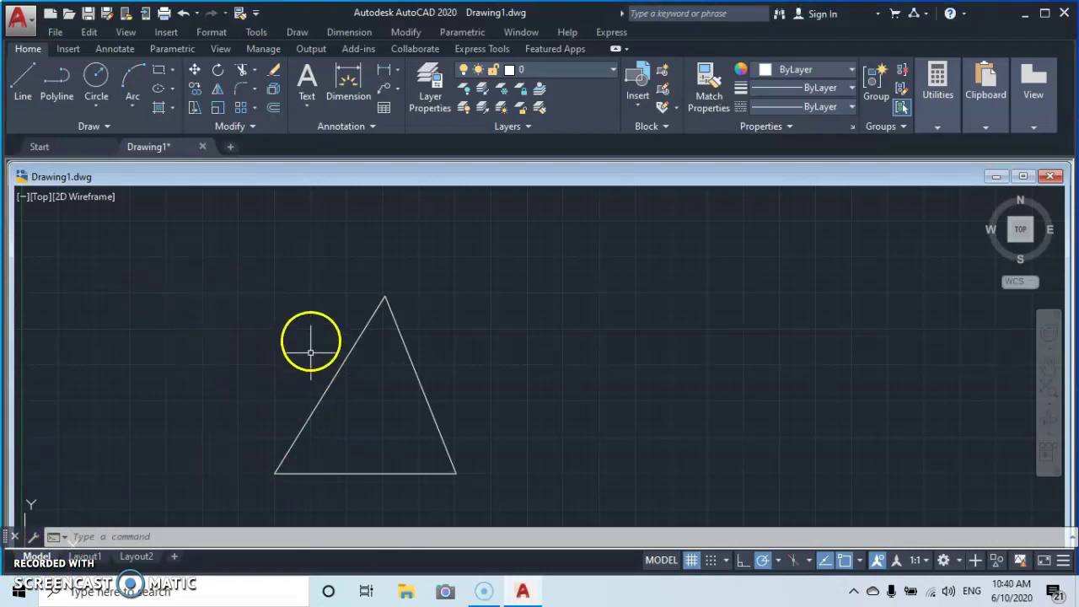
pyautogui.click(396, 369)
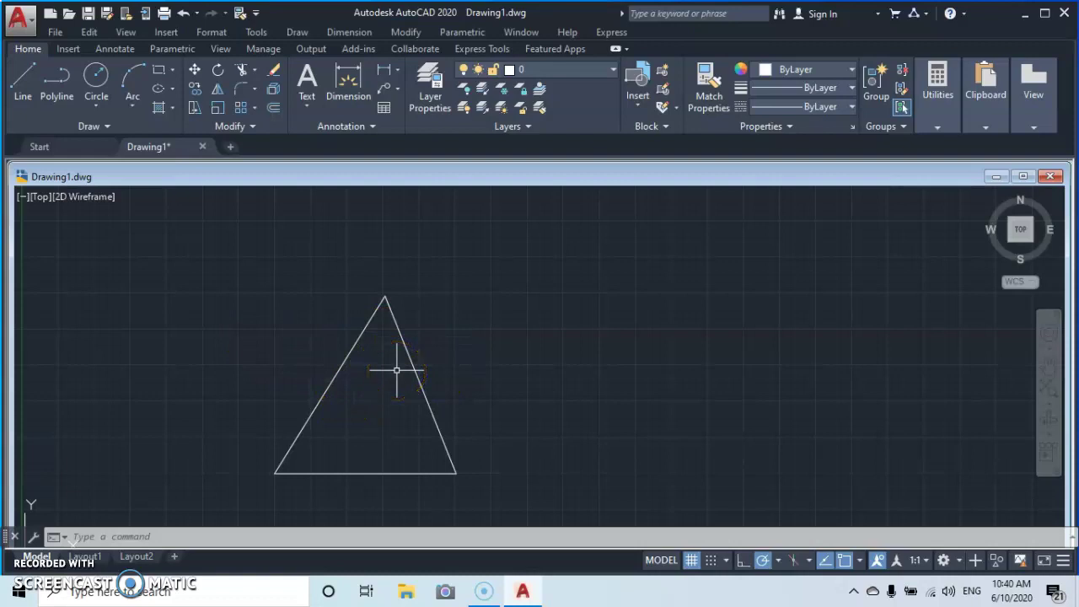
pyautogui.press('Escape')
pyautogui.press('Escape')
pyautogui.press('Escape')
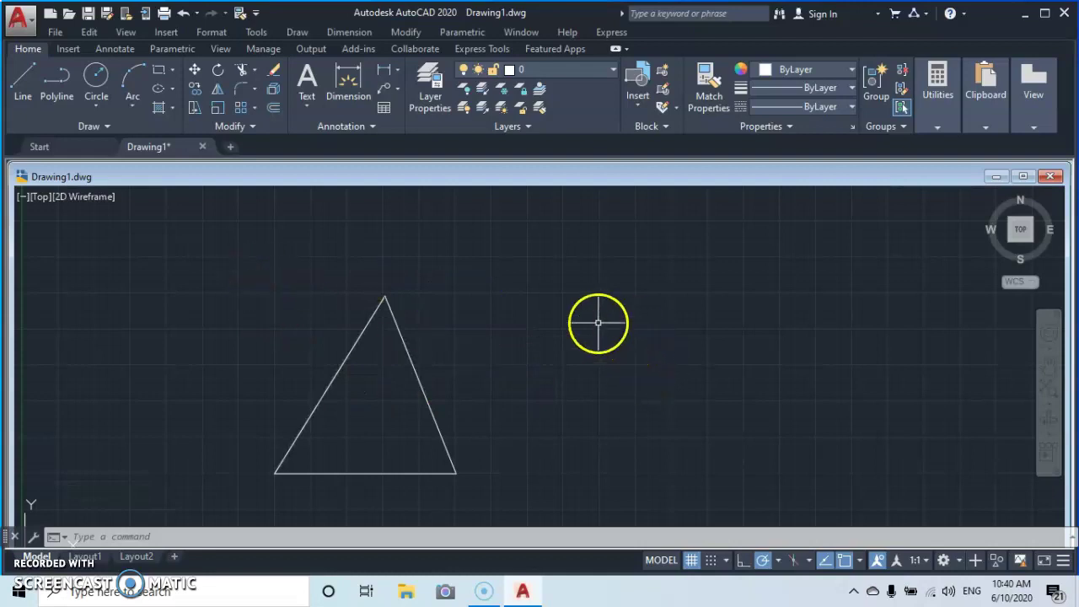
# Step: Draw a circle by centre and radius in the empty area to the right of the triangle, roughly as tall as the triangle
pyautogui.click(93, 78)
pyautogui.click(111, 119)
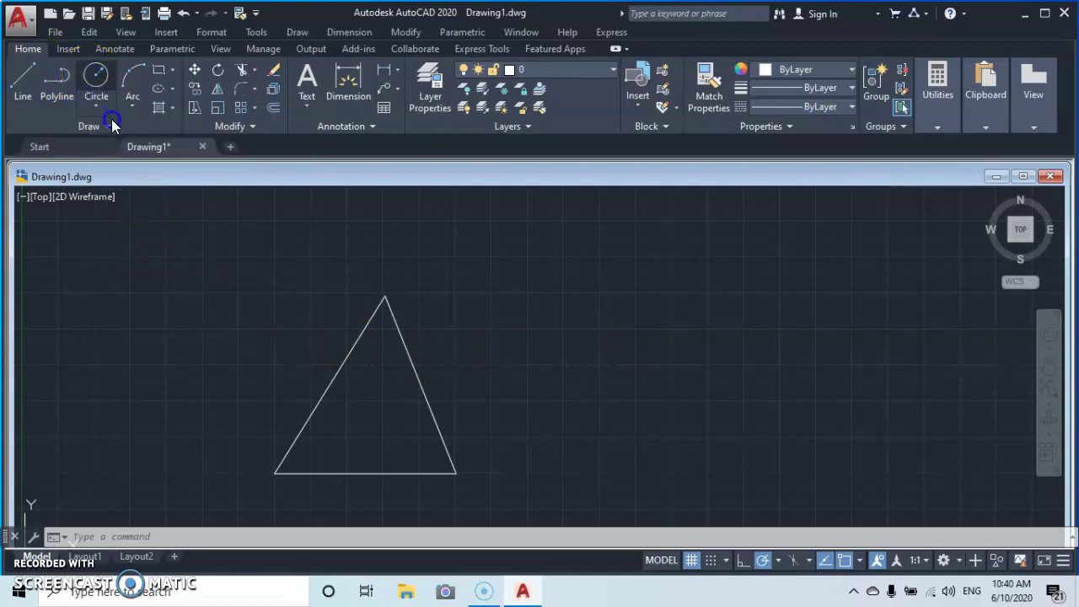
pyautogui.click(96, 75)
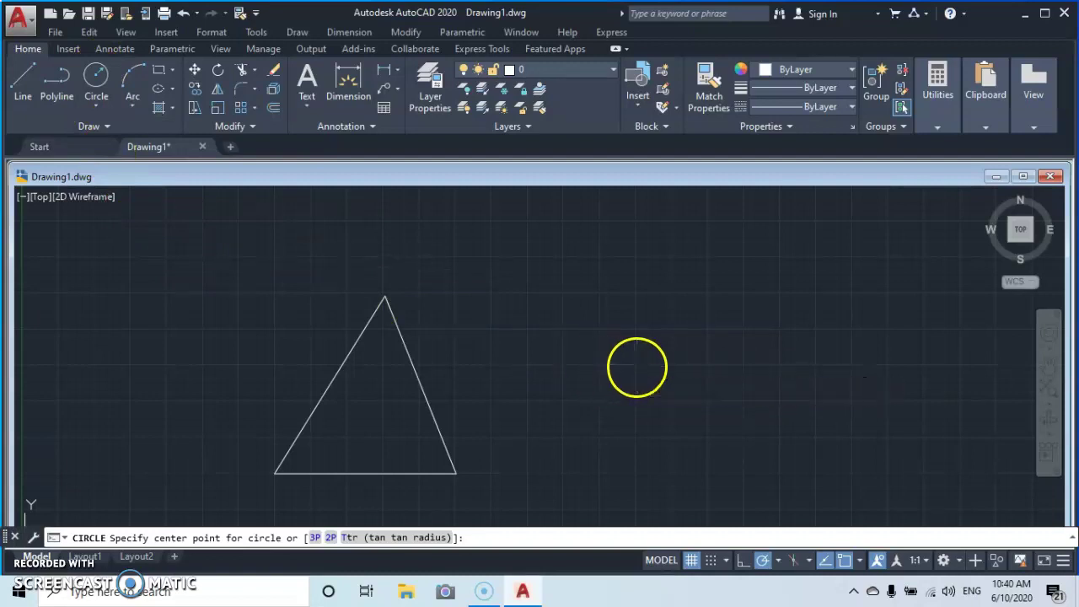
pyautogui.click(636, 365)
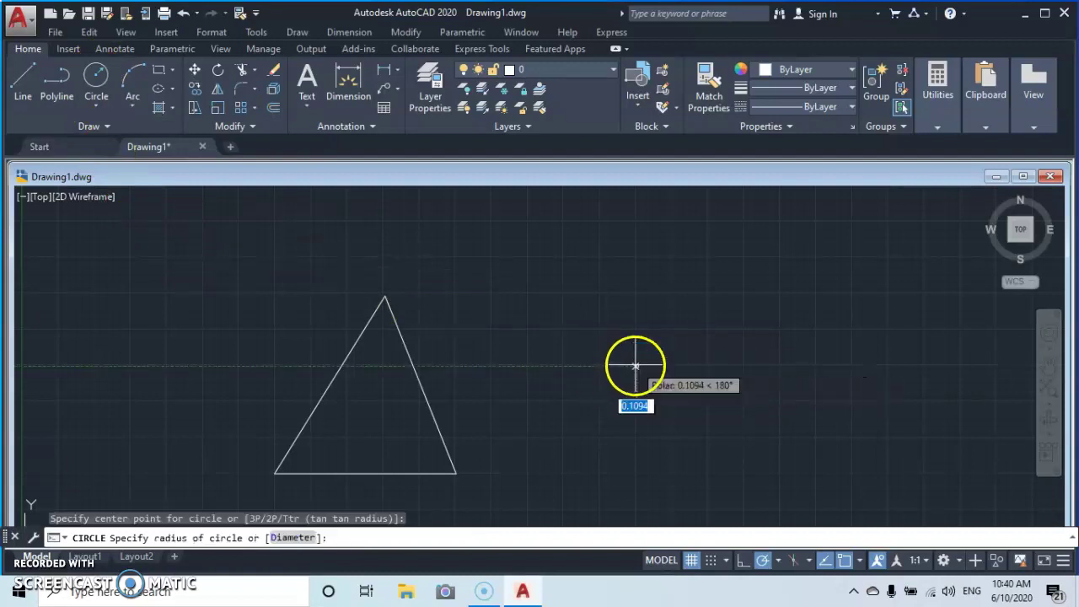
pyautogui.click(553, 392)
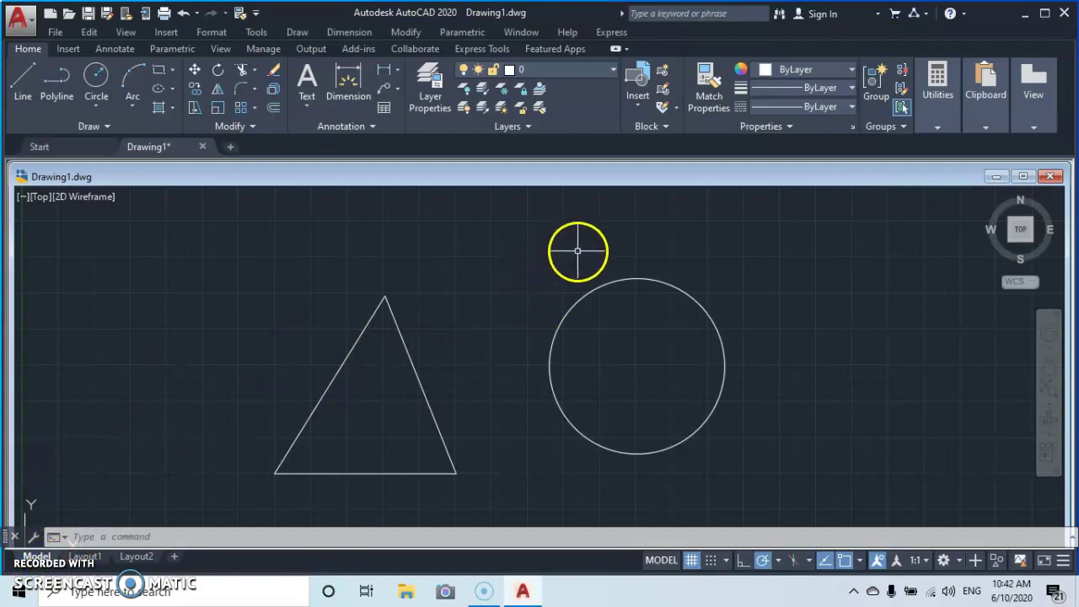
# Step: Select the circle by its edge and again with a window drawn fully around it, clearing the selection each time
pyautogui.click(546, 366)
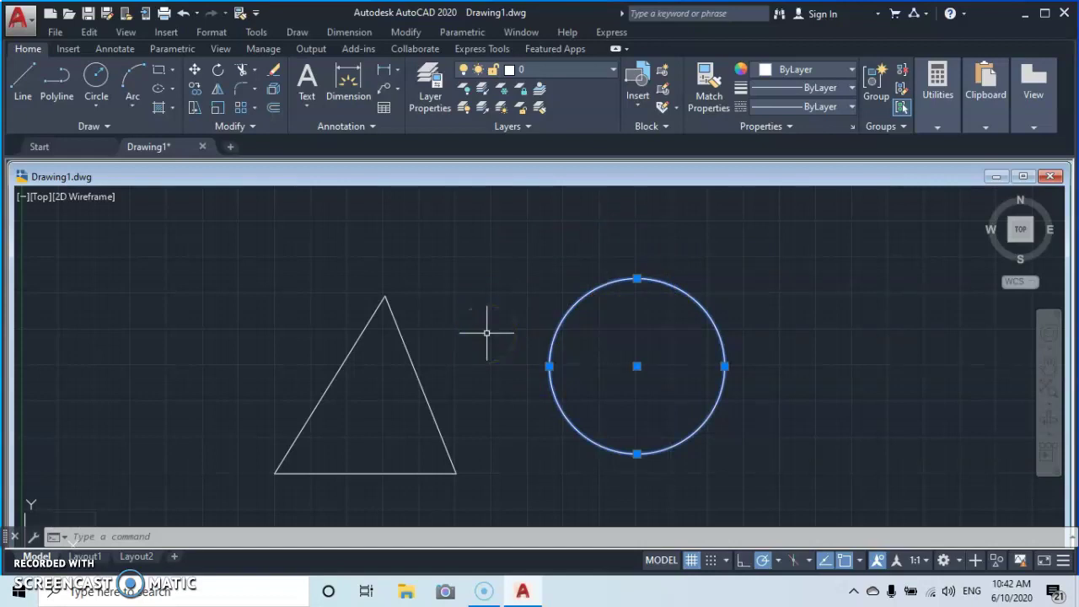
pyautogui.press('Escape')
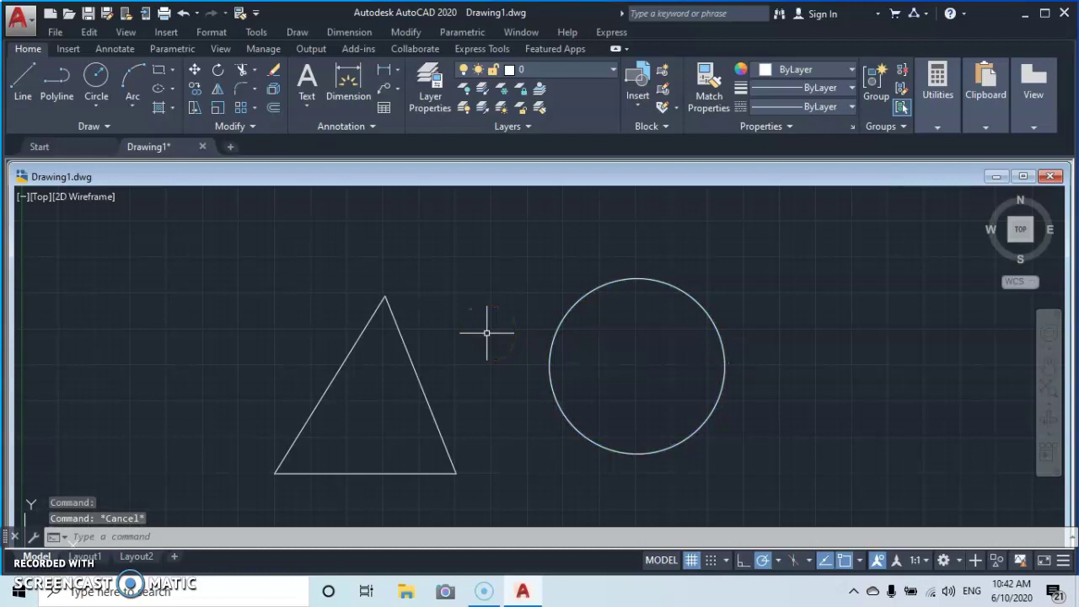
pyautogui.click(491, 271)
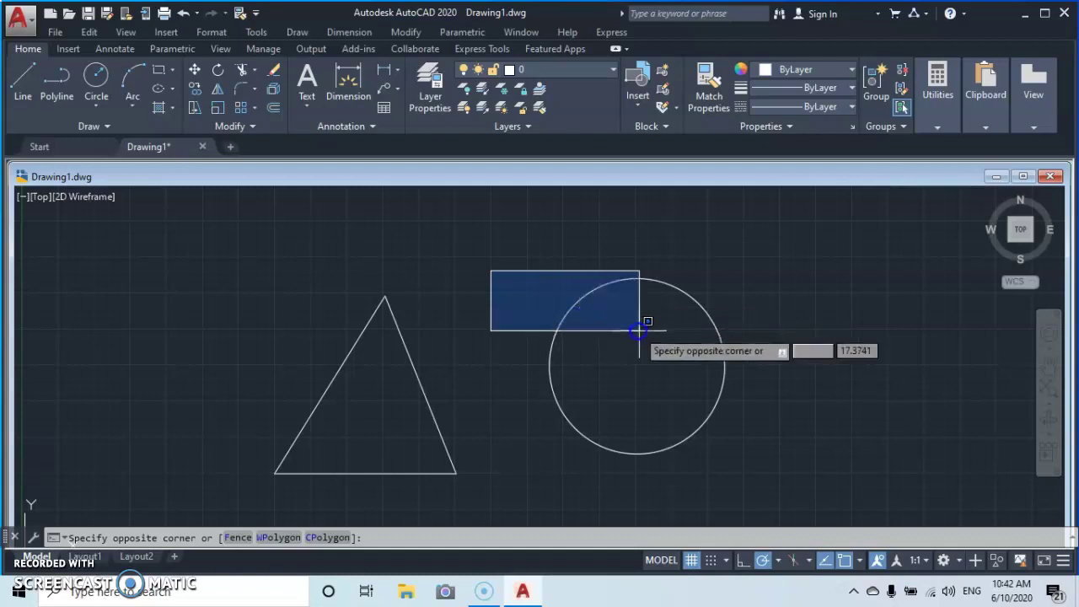
pyautogui.click(744, 493)
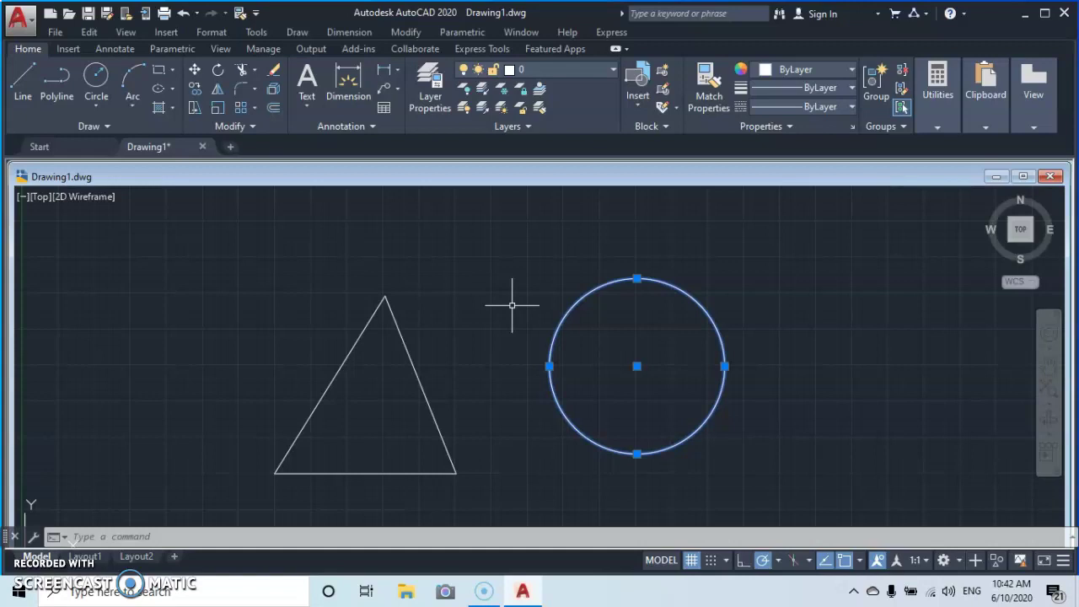
pyautogui.click(512, 306)
pyautogui.press('Escape')
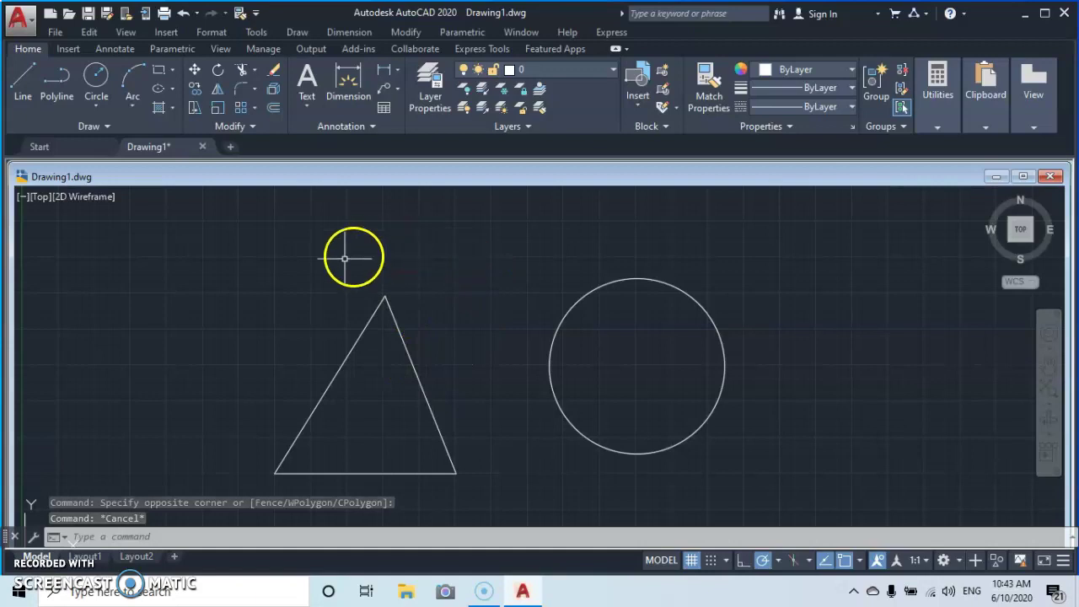
# Step: Window-select across both shapes, first starting above the triangle's lower-left corner and again with both fully enclosed, clearing each selection
pyautogui.click(275, 264)
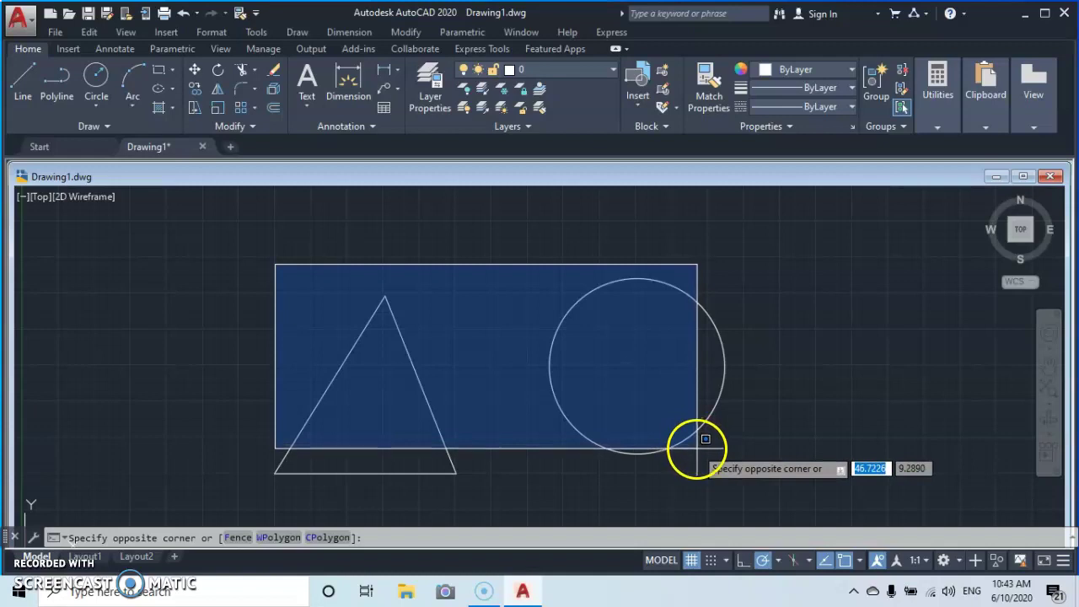
pyautogui.click(740, 487)
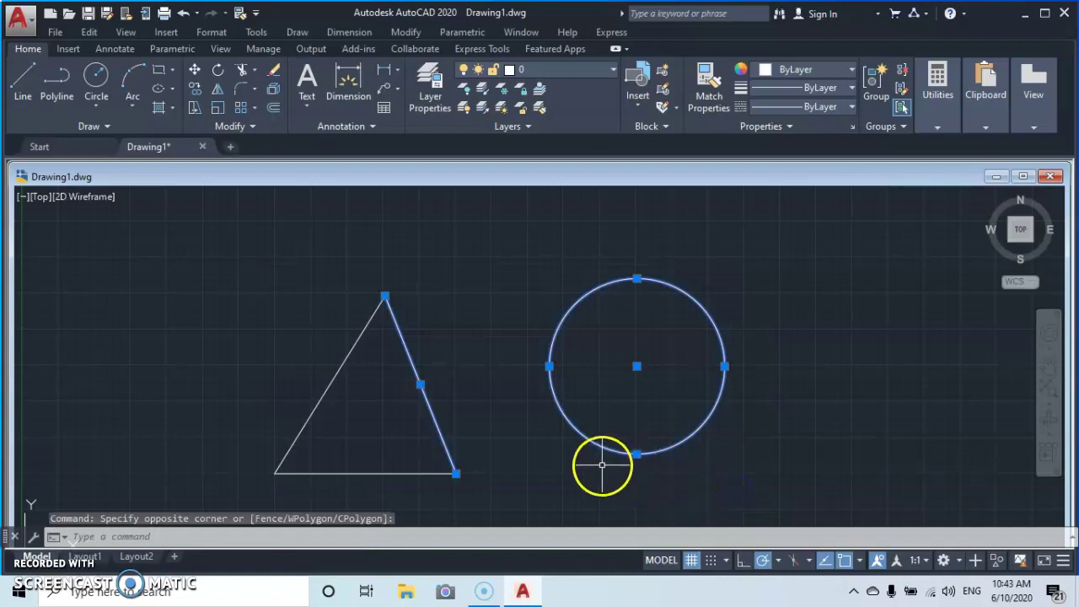
pyautogui.press('Escape')
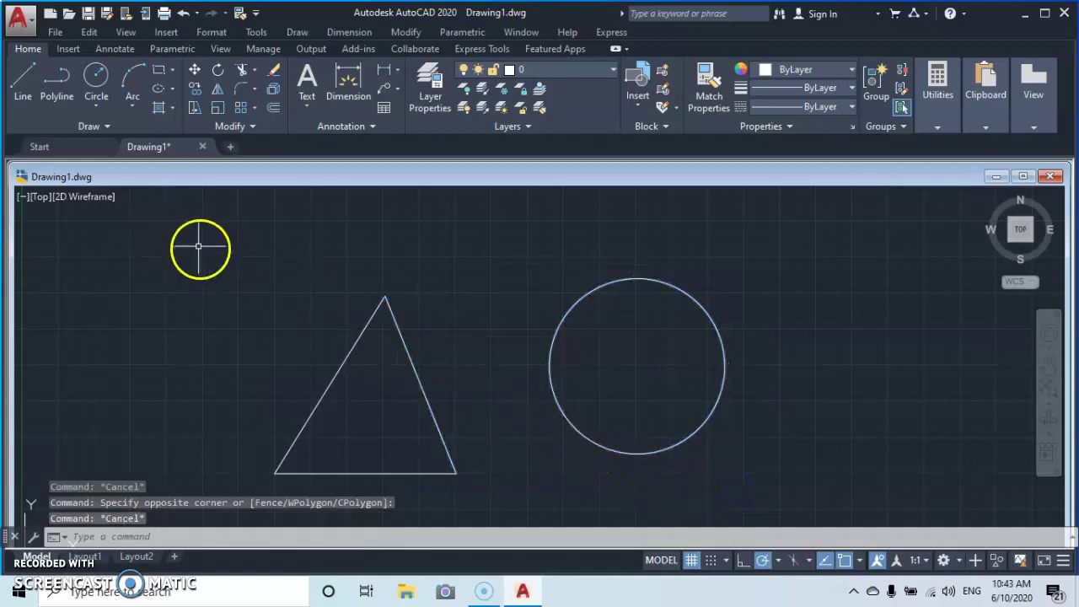
pyautogui.click(236, 257)
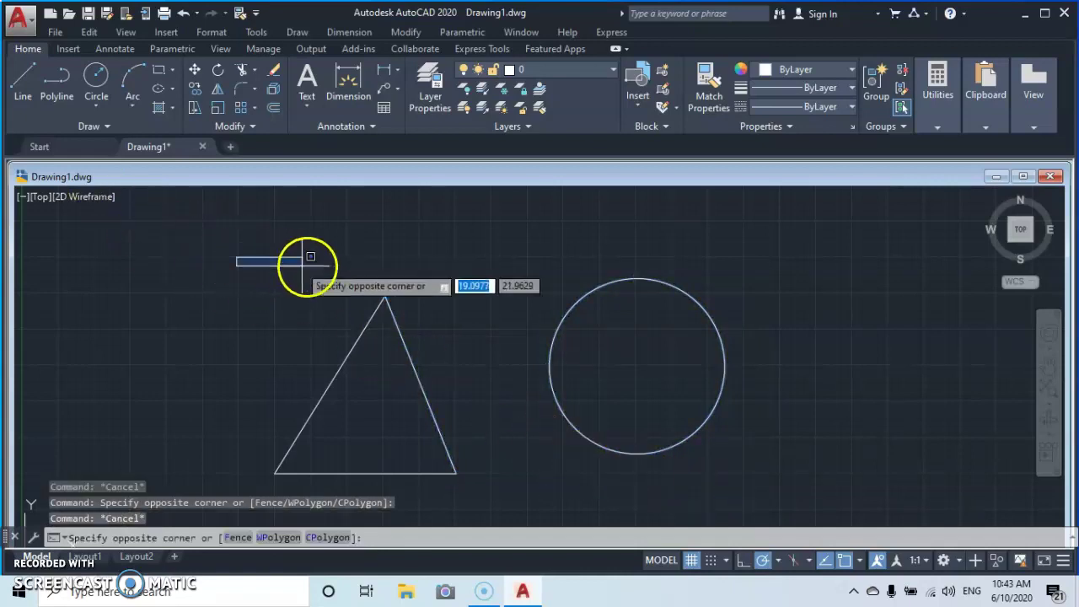
pyautogui.click(742, 501)
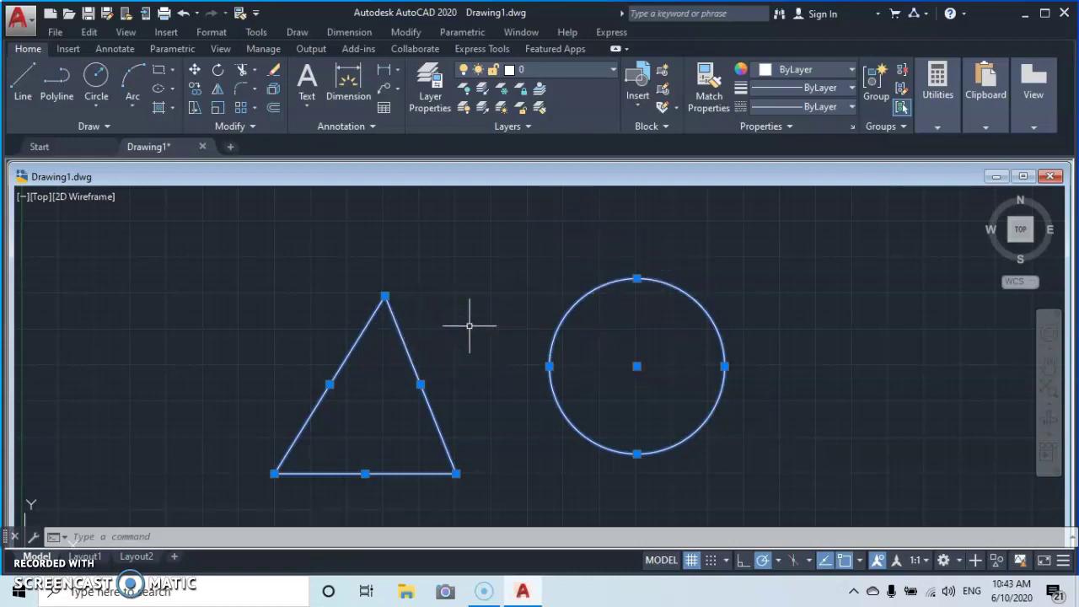
pyautogui.press('Escape')
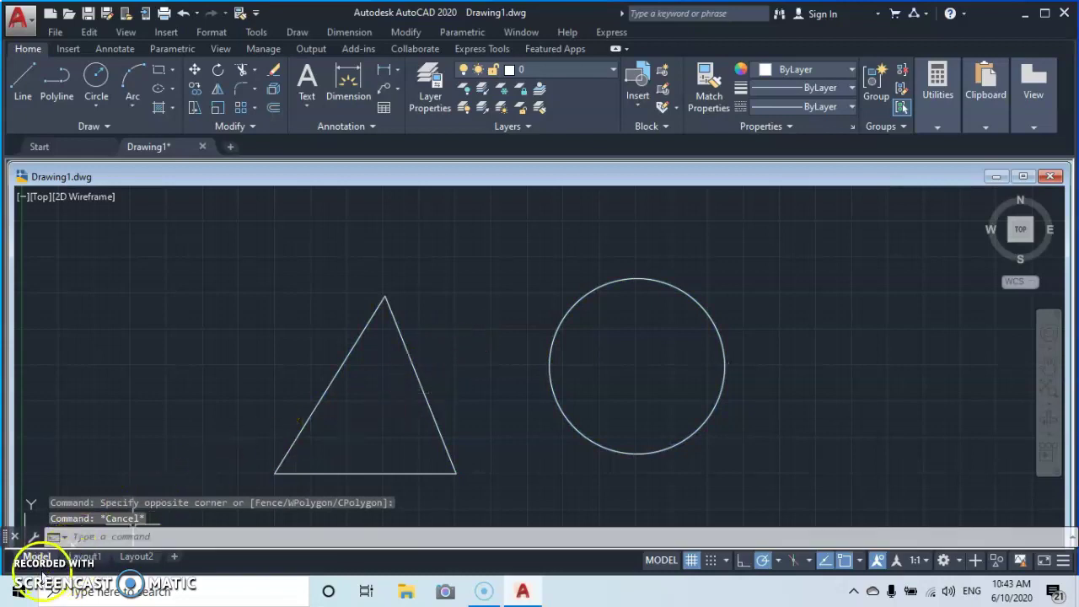
# Step: Select the triangle and the circle together with a freehand window lasso, and clear the selection
pyautogui.click(245, 291)
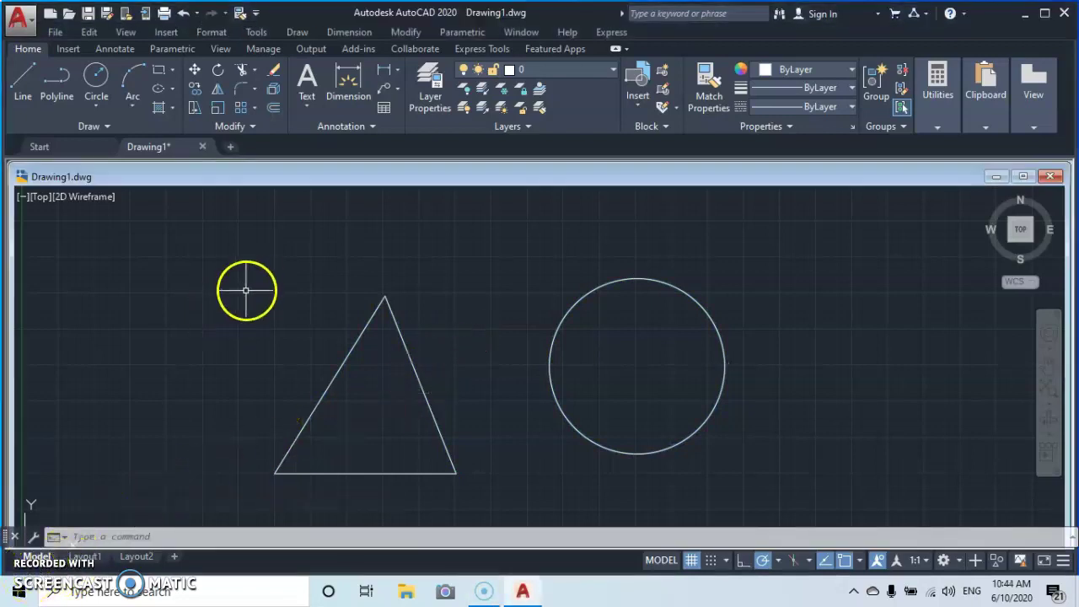
pyautogui.click(273, 255)
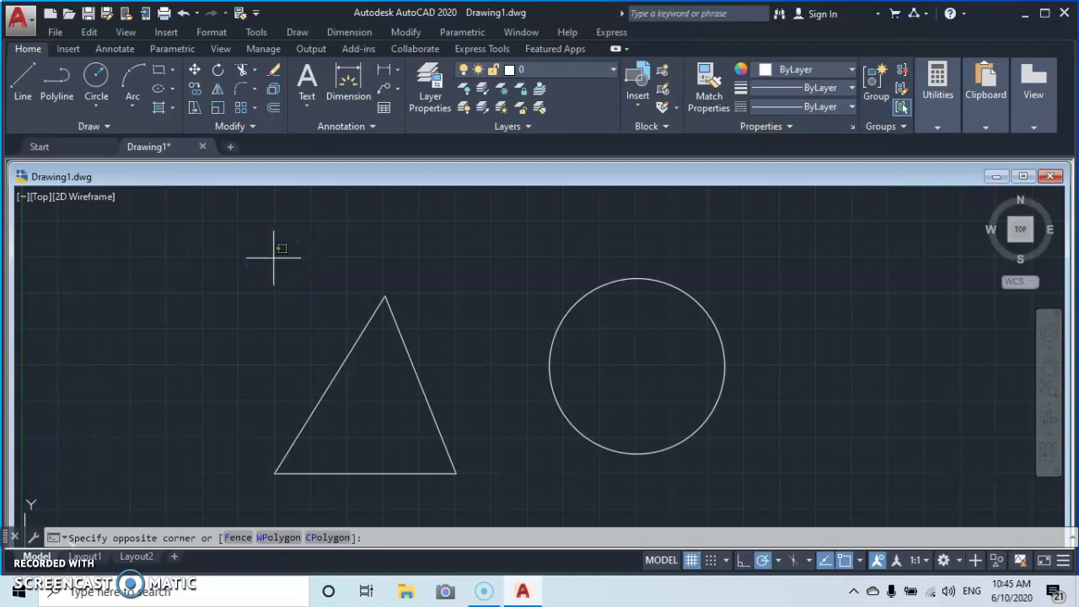
pyautogui.moveTo(274, 258)
pyautogui.mouseDown()
pyautogui.moveTo(599, 268)
pyautogui.moveTo(672, 282)
pyautogui.moveTo(726, 304)
pyautogui.moveTo(752, 342)
pyautogui.moveTo(772, 402)
pyautogui.moveTo(768, 436)
pyautogui.moveTo(736, 477)
pyautogui.moveTo(675, 496)
pyautogui.moveTo(385, 500)
pyautogui.moveTo(232, 477)
pyautogui.mouseUp()
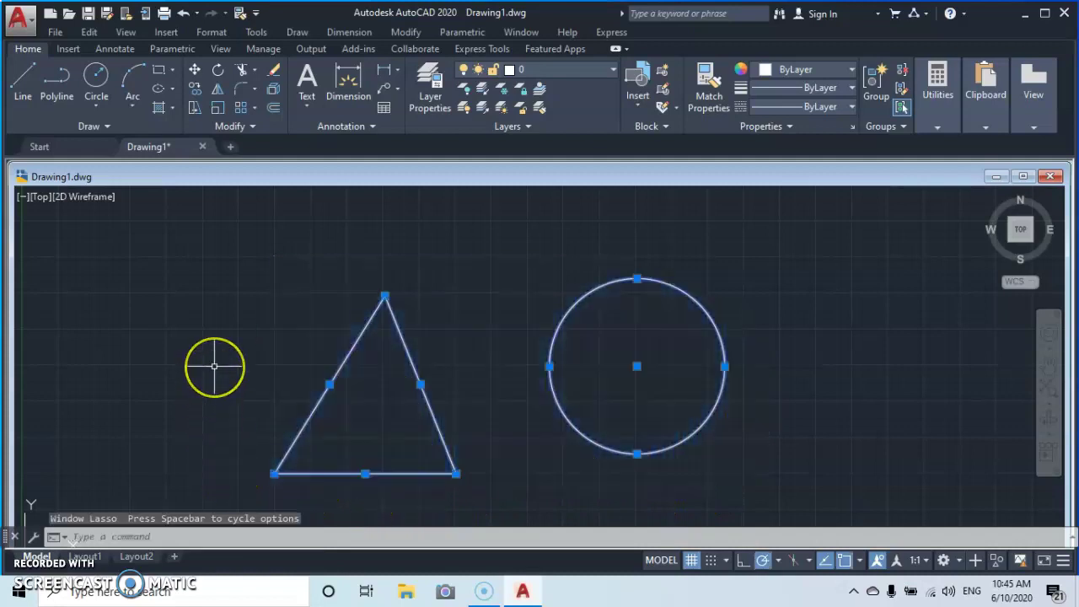
pyautogui.press('Escape')
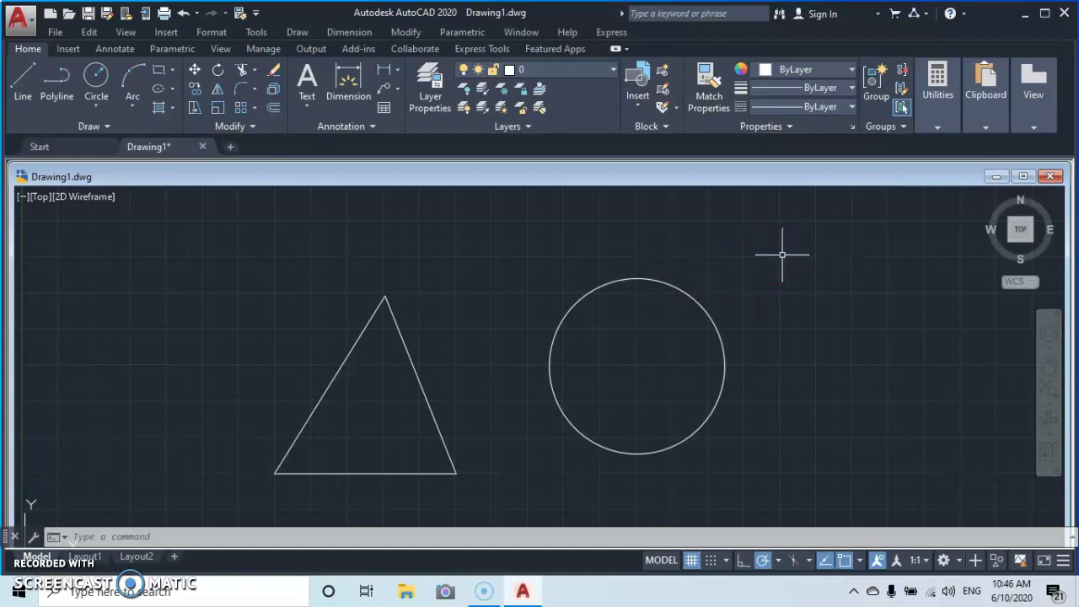
# Step: Crossing-select the circle and the triangle's two slanted sides from the circle's upper right past the apex, and clear the selection
pyautogui.click(782, 255)
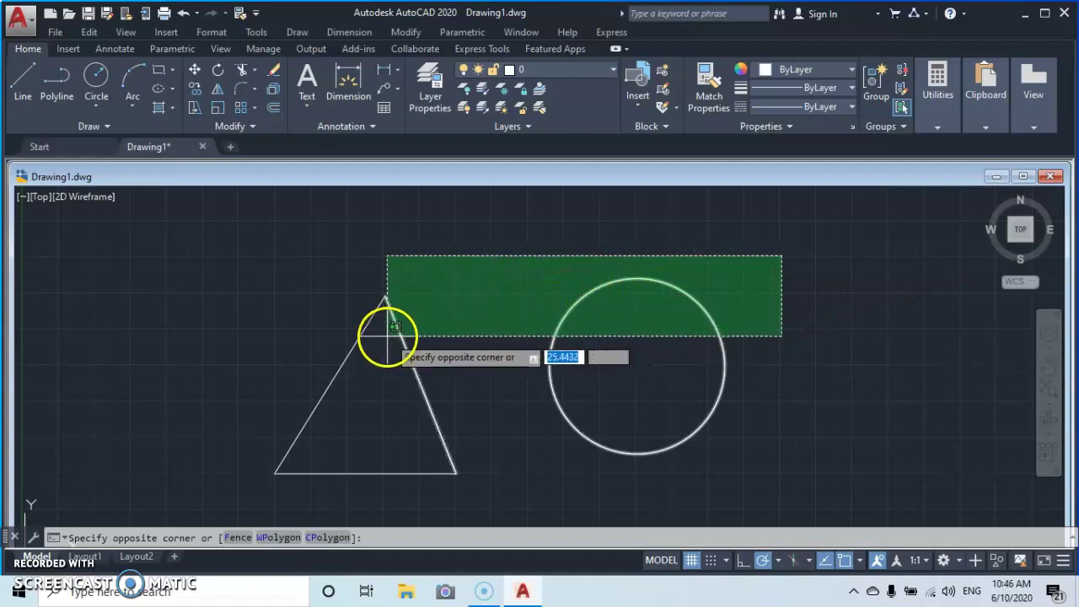
pyautogui.click(327, 357)
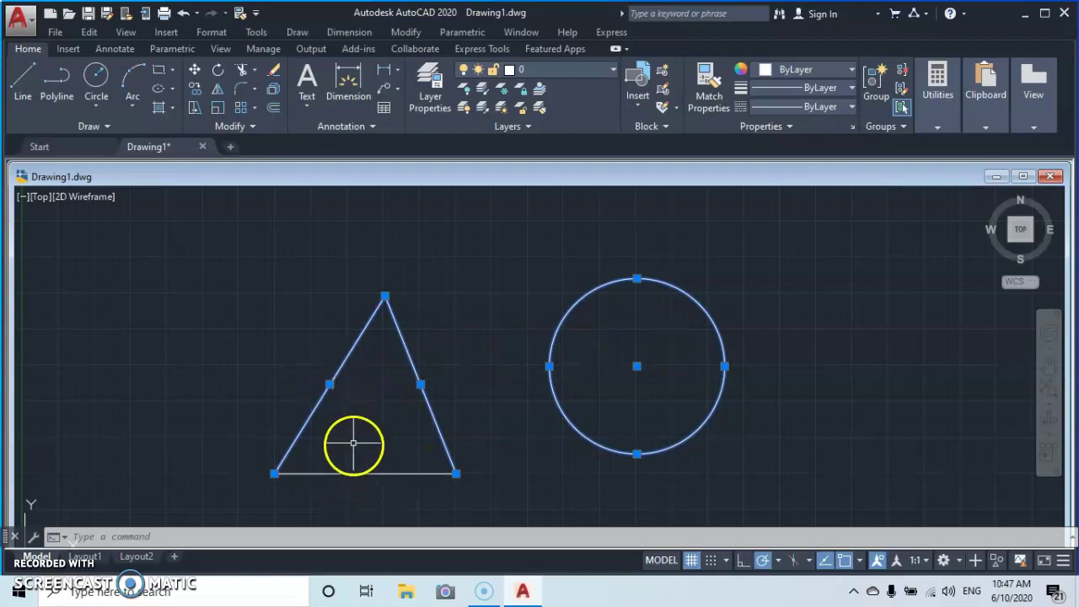
pyautogui.click(358, 275)
pyautogui.press('Escape')
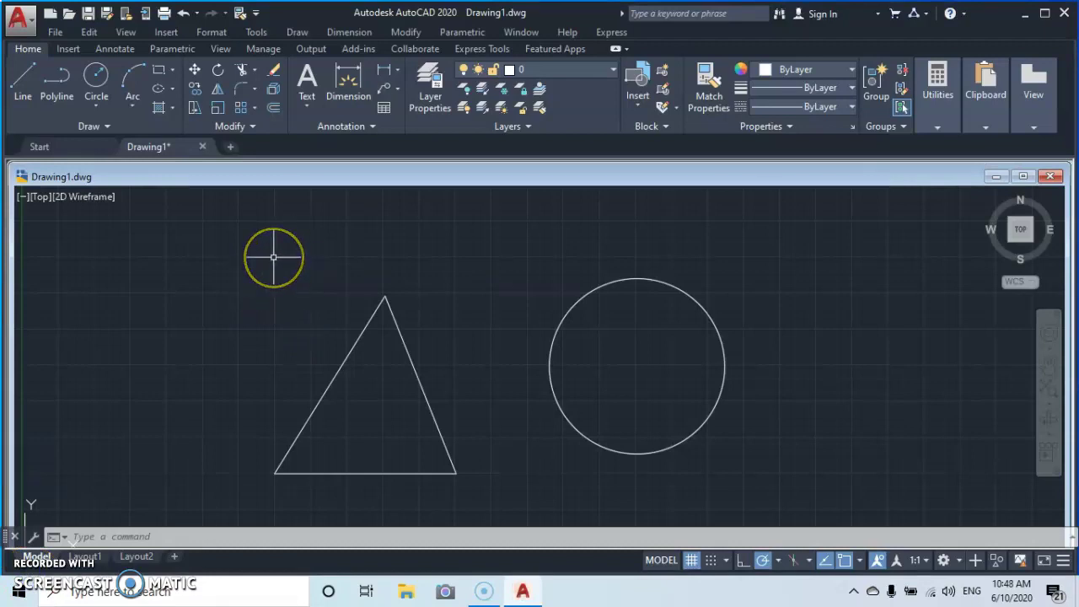
# Step: Select the whole triangle and the circle with an enclosing window and erase them
pyautogui.click(273, 257)
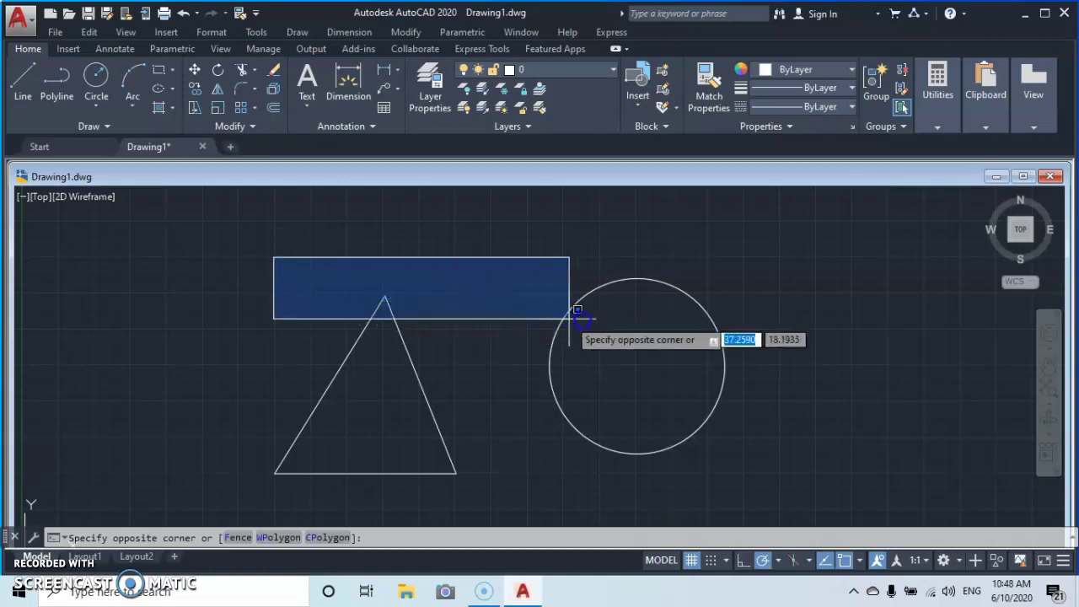
pyautogui.click(767, 492)
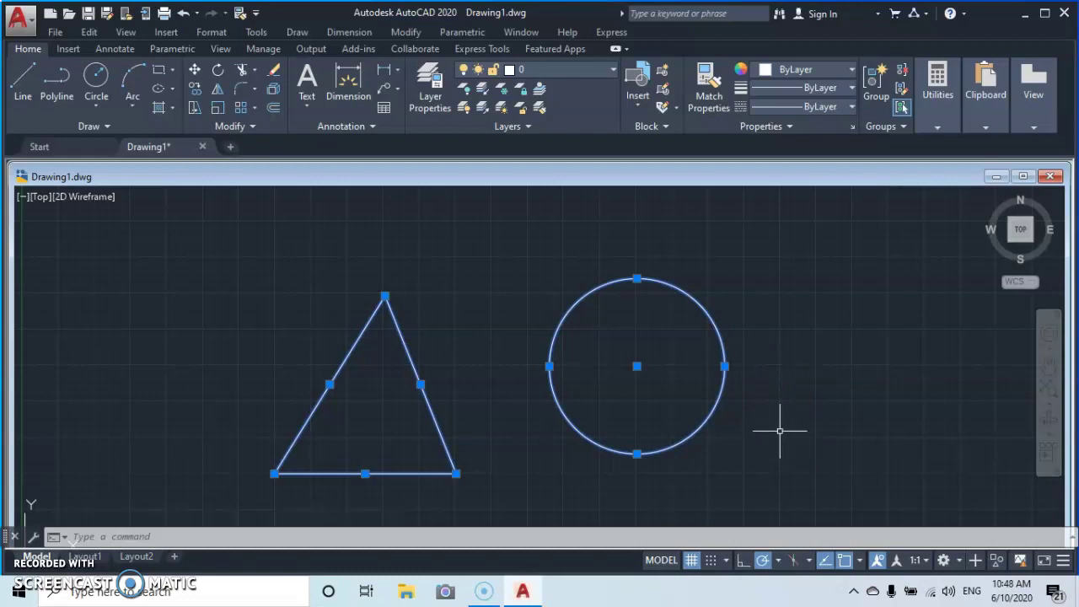
pyautogui.rightClick(780, 434)
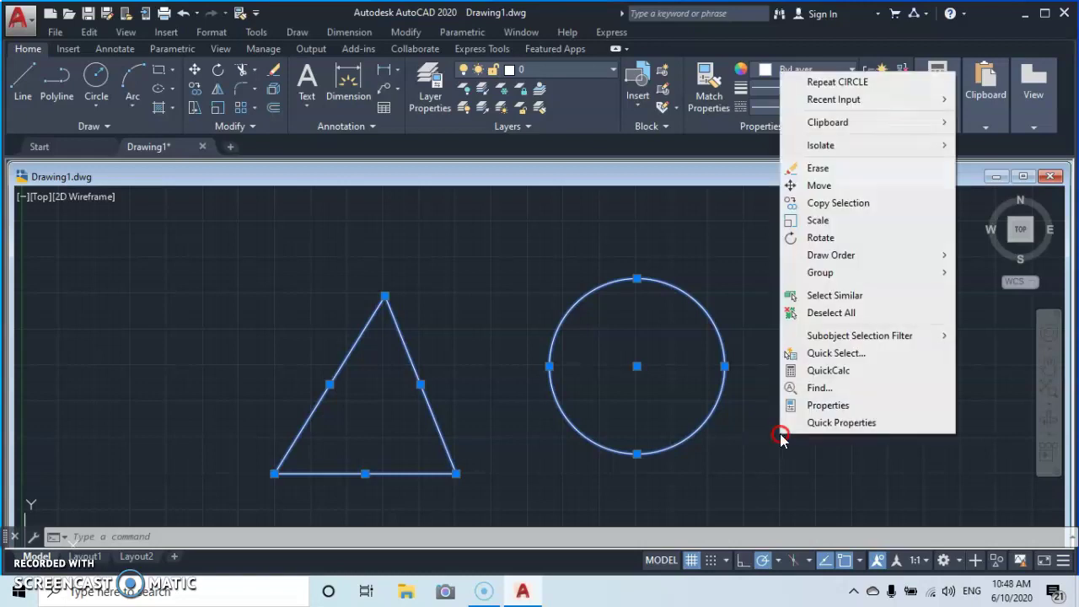
pyautogui.click(819, 171)
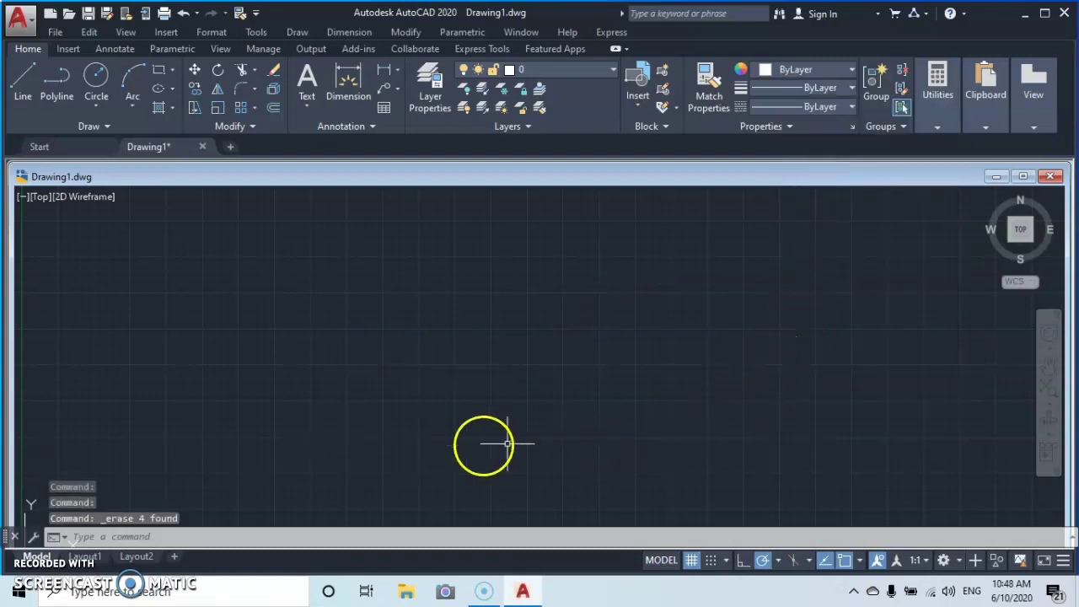
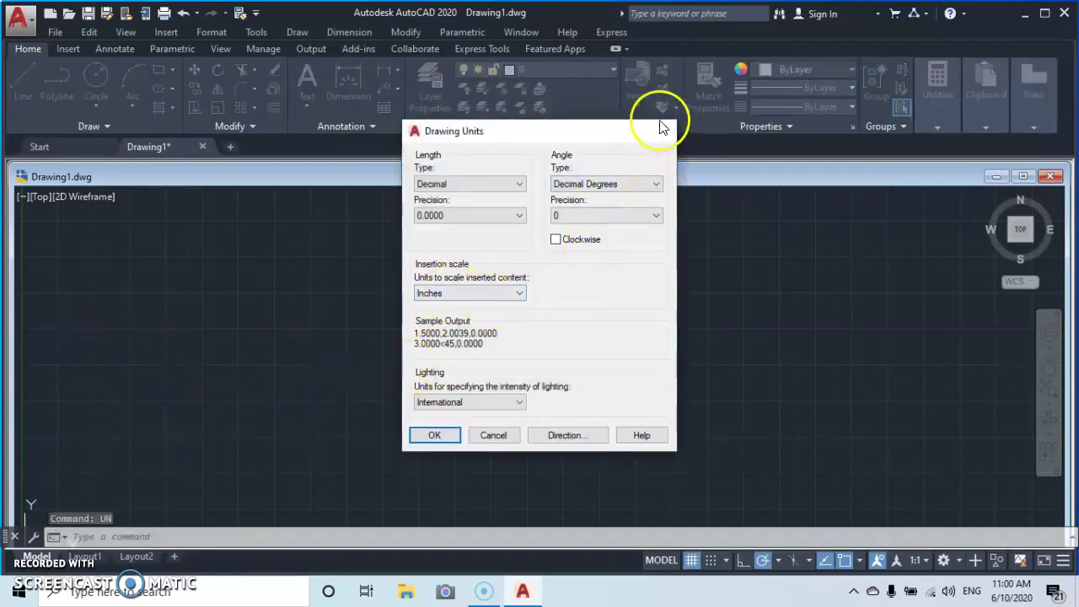
pyautogui.click(665, 131)
pyautogui.press('Return')
pyautogui.click(665, 130)
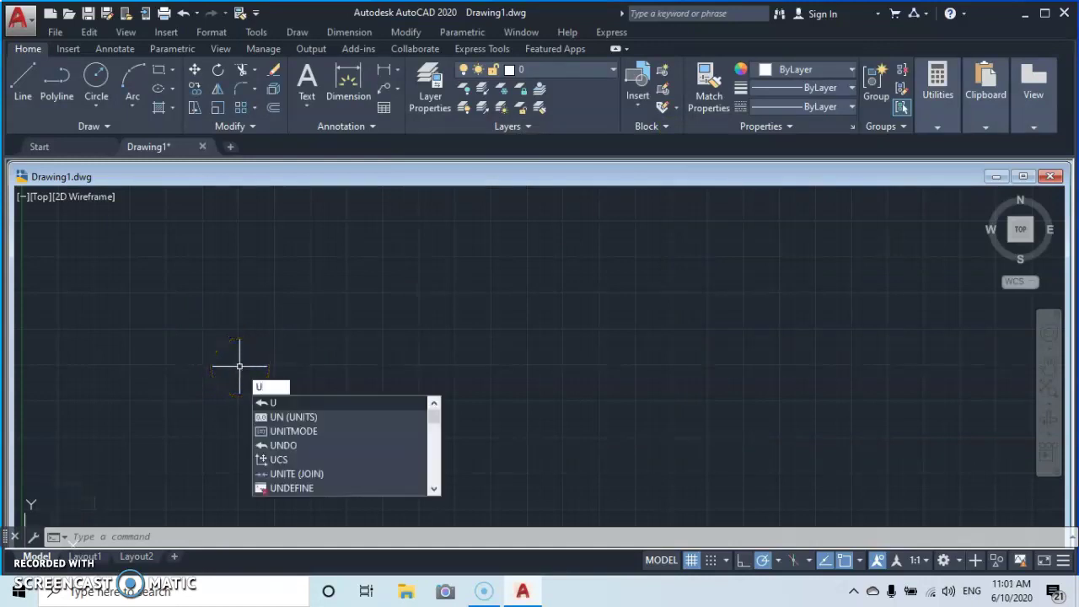
# Step: Open the drawing units settings with the UN command and choose Decimal as the length type
pyautogui.write('n')
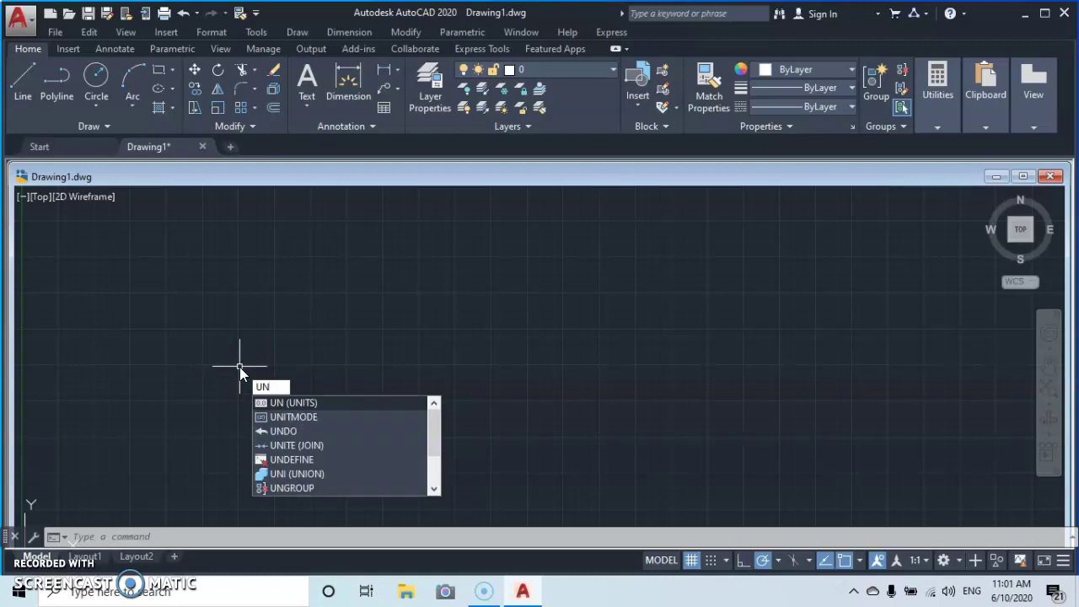
pyautogui.press('Return')
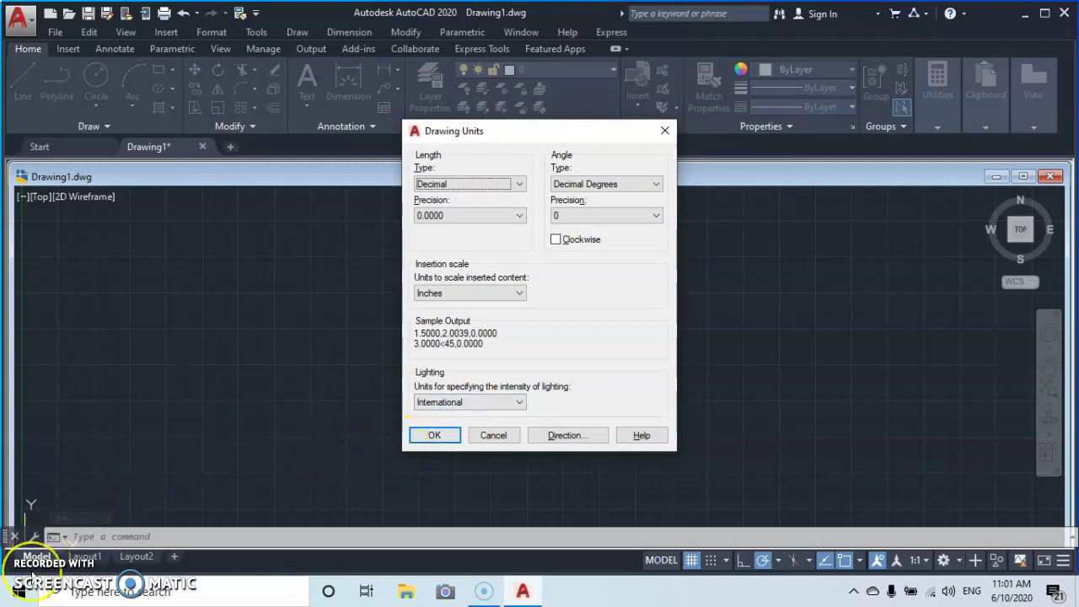
pyautogui.click(559, 433)
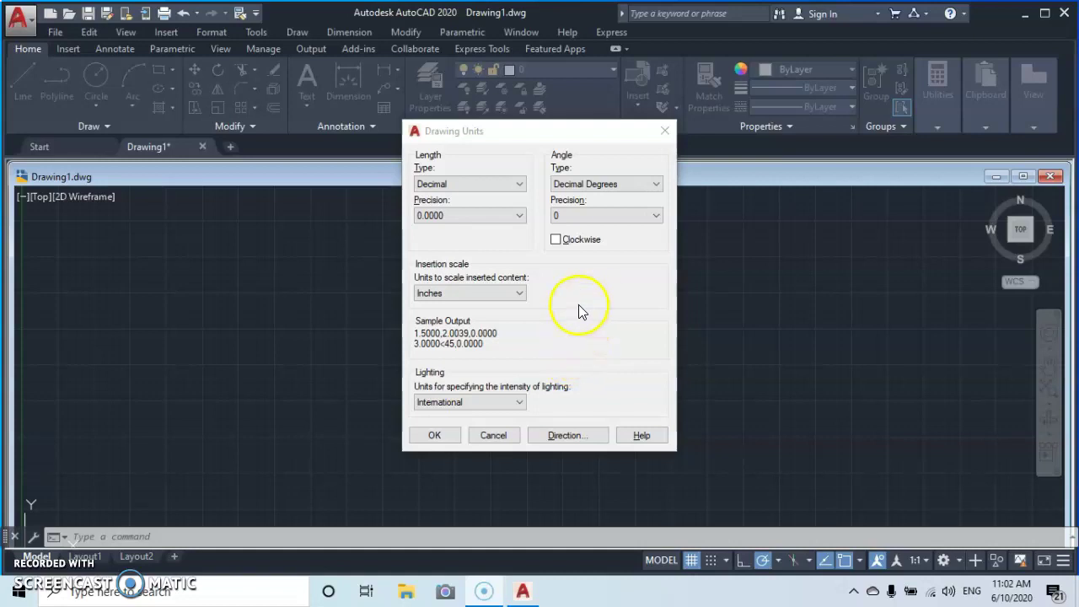
pyautogui.click(424, 180)
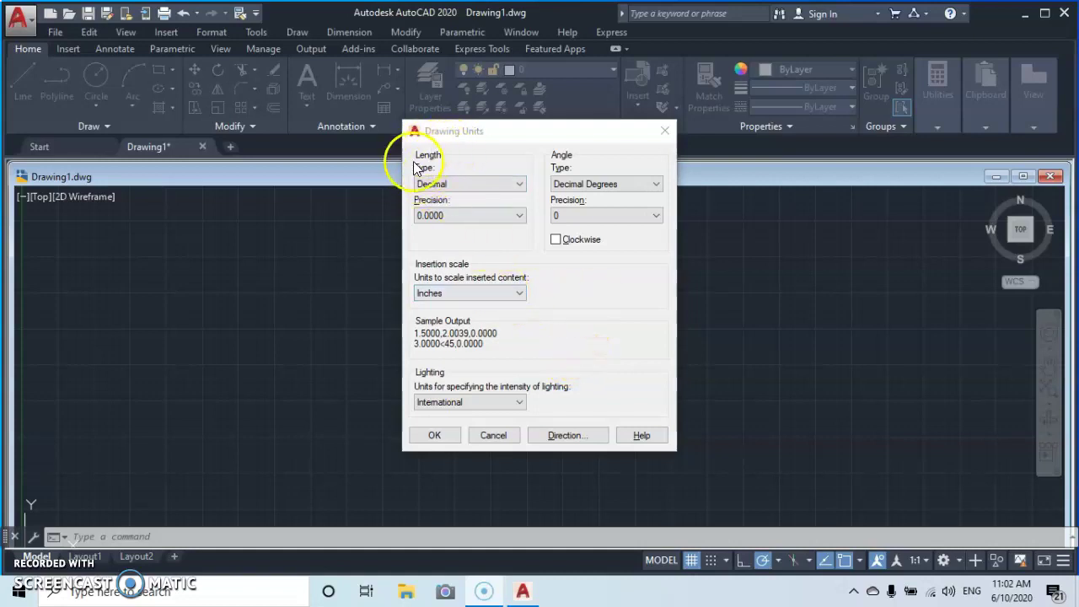
pyautogui.click(518, 186)
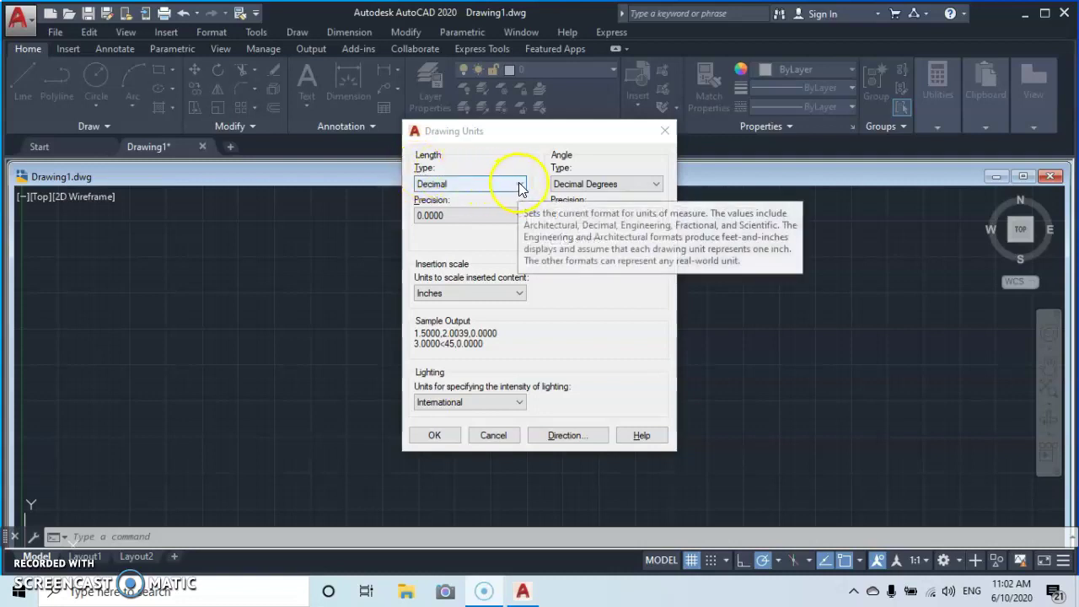
pyautogui.click(519, 185)
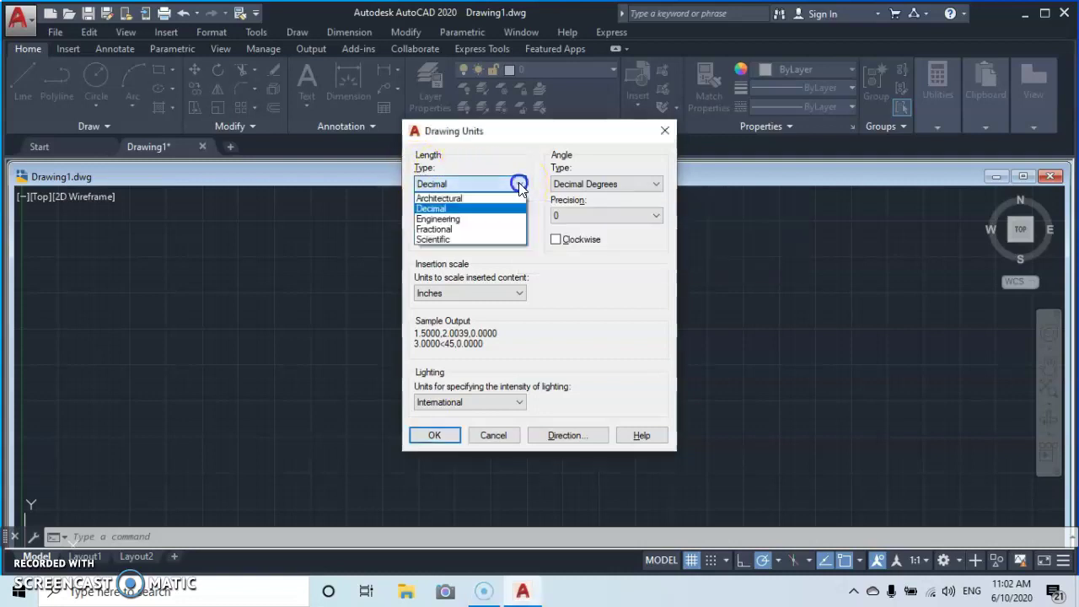
pyautogui.click(477, 210)
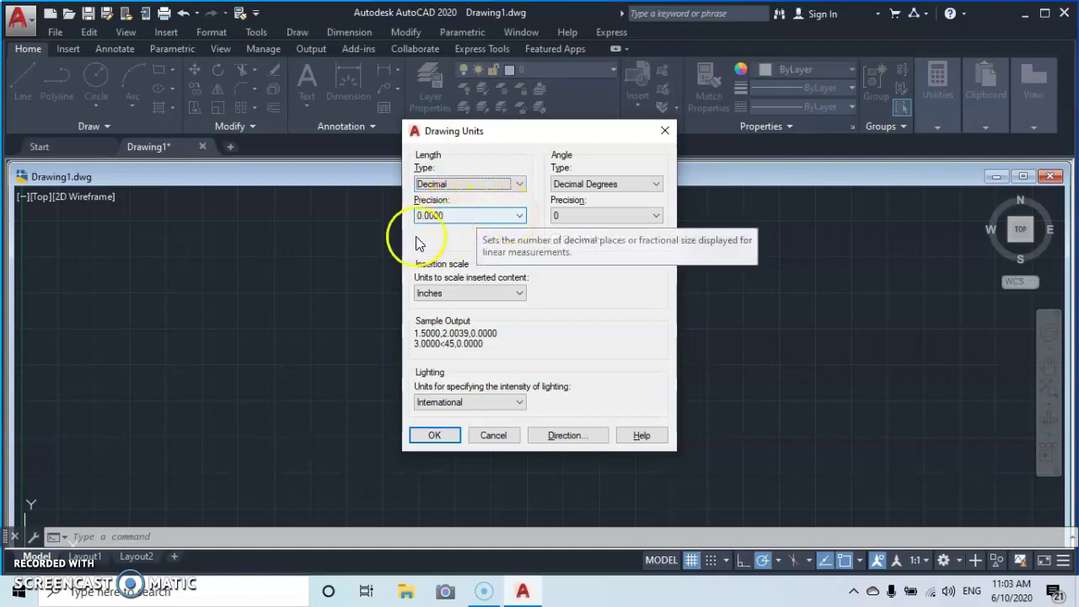
# Step: Set the insertion scale units to Centimeters and the length precision to 0.00
pyautogui.click(519, 292)
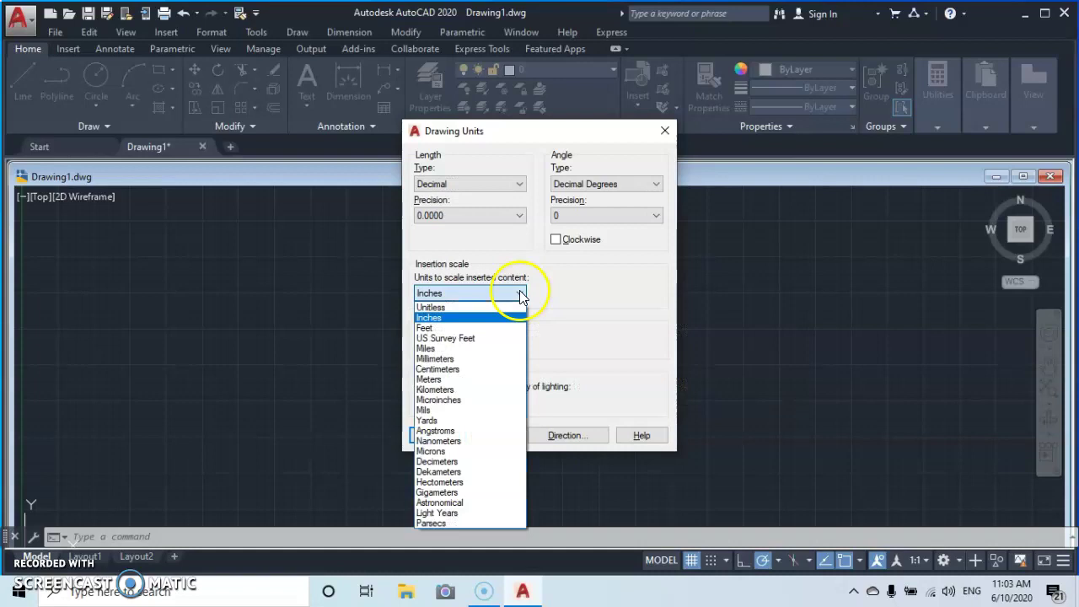
pyautogui.click(483, 371)
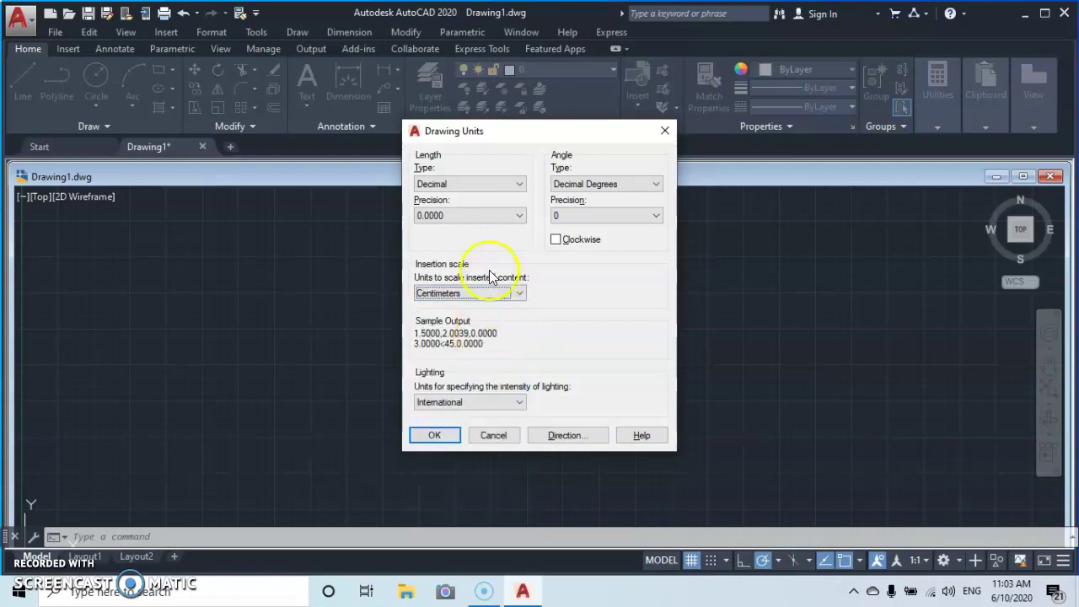
pyautogui.click(520, 218)
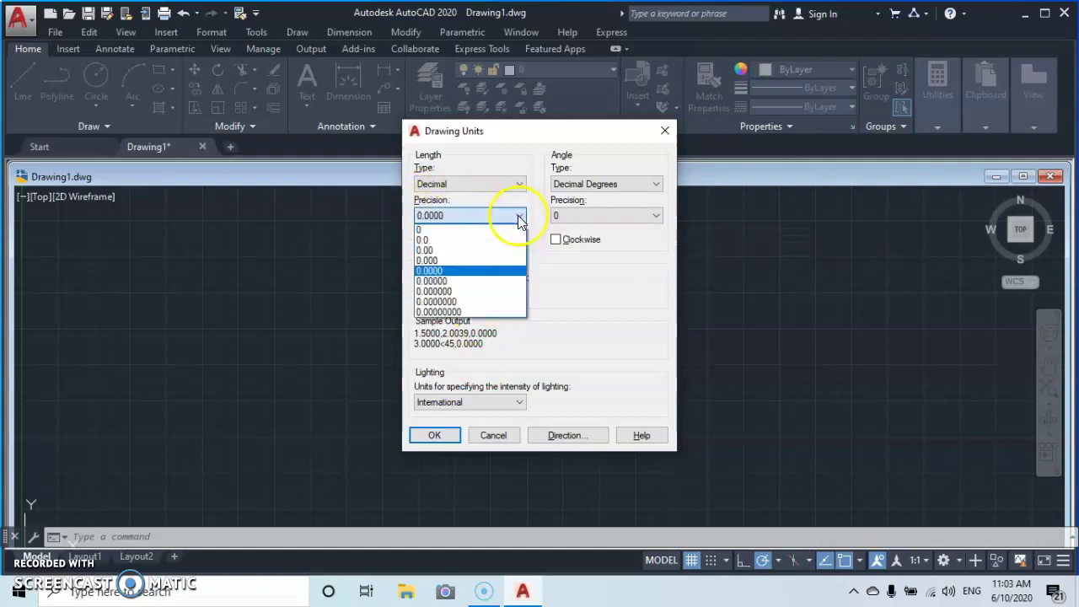
pyautogui.click(426, 251)
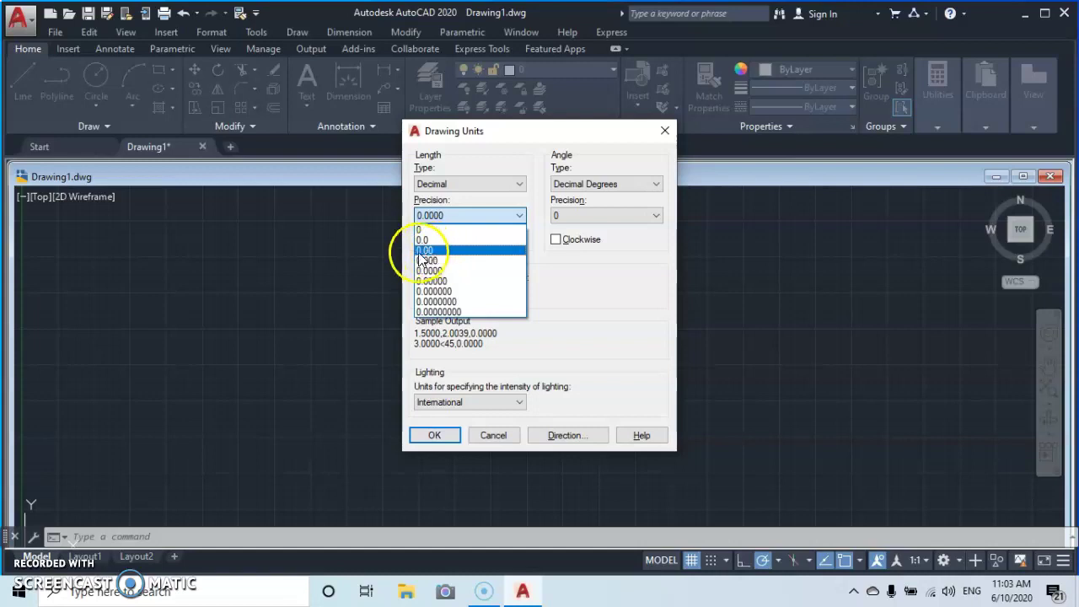
pyautogui.click(477, 252)
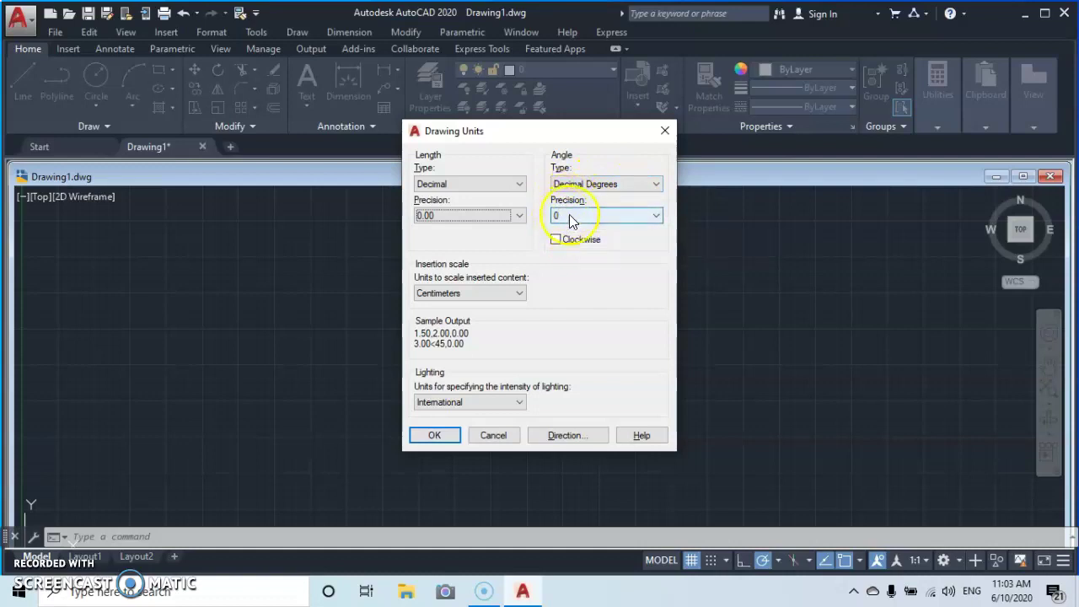
# Step: Keep the angle precision at 0 and accept the drawing units settings
pyautogui.click(657, 215)
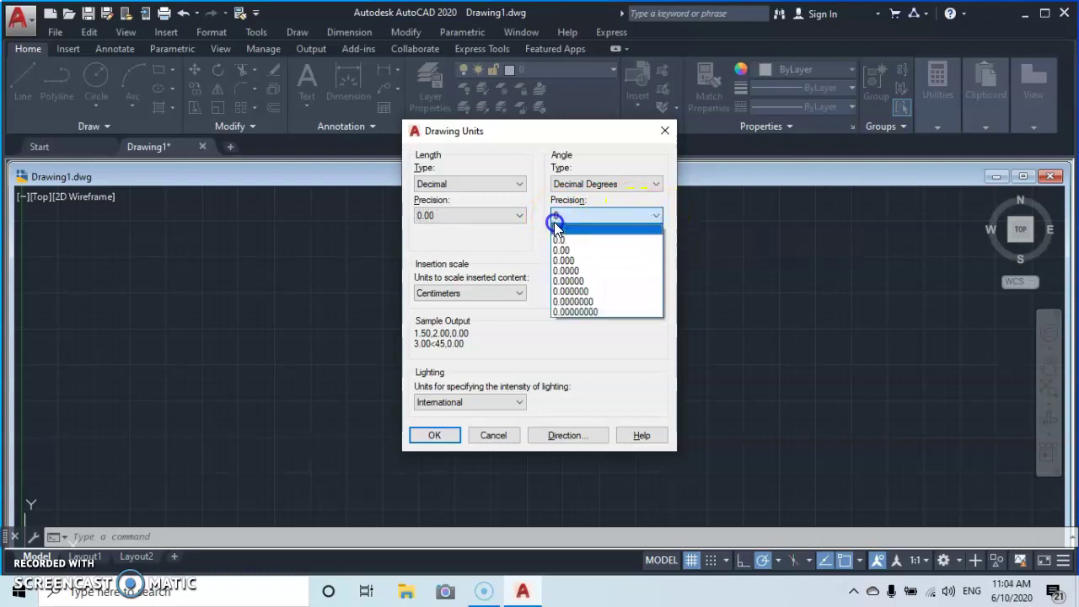
pyautogui.click(700, 253)
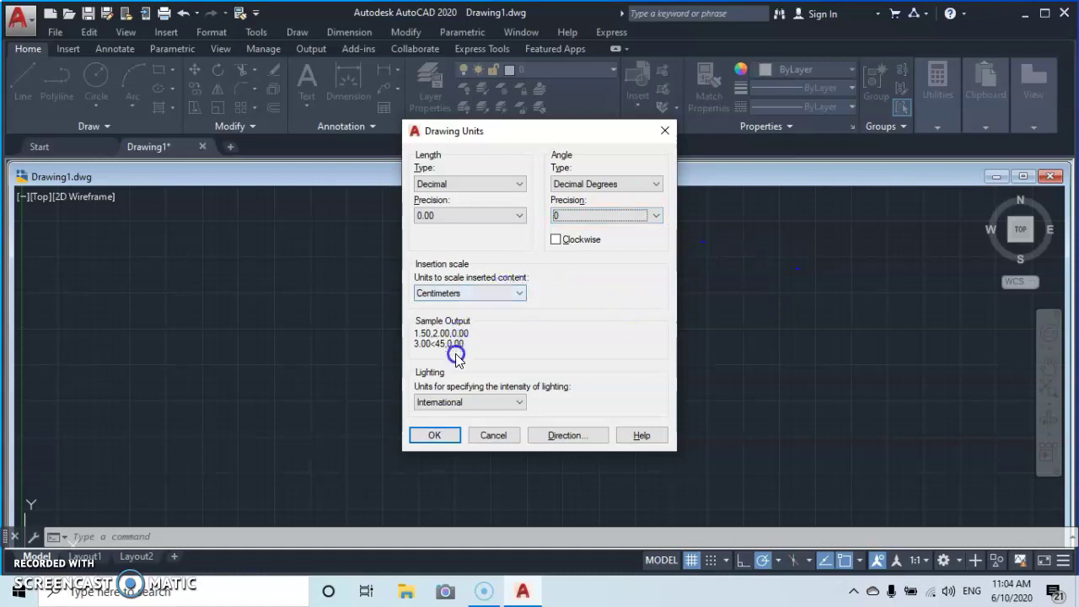
pyautogui.click(438, 436)
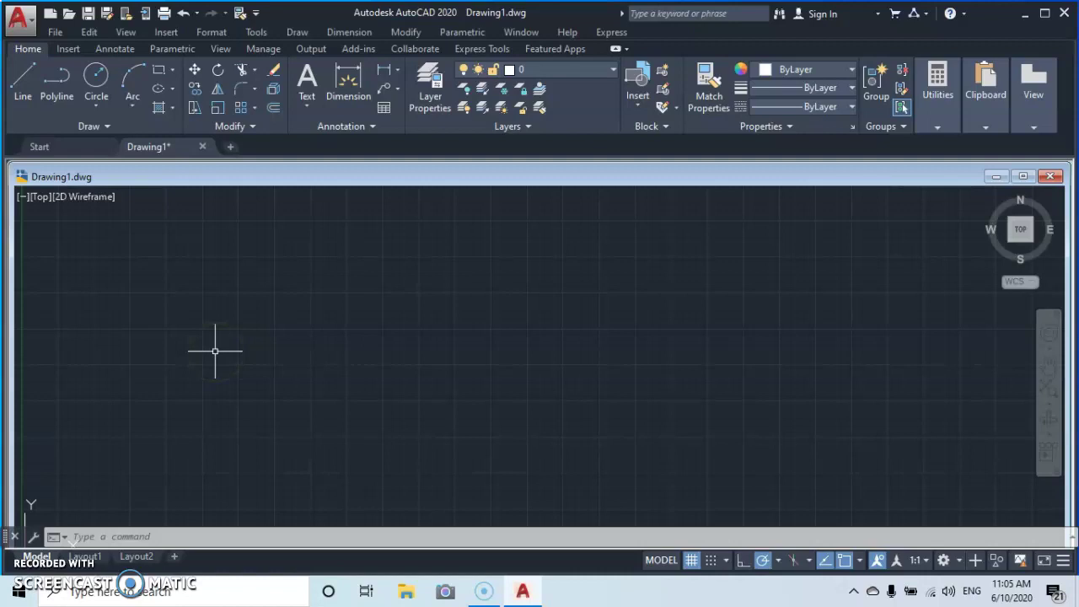
# Step: Start a line in the lower part of the empty drawing and draw a horizontal segment 25 long to the right
pyautogui.write('L')
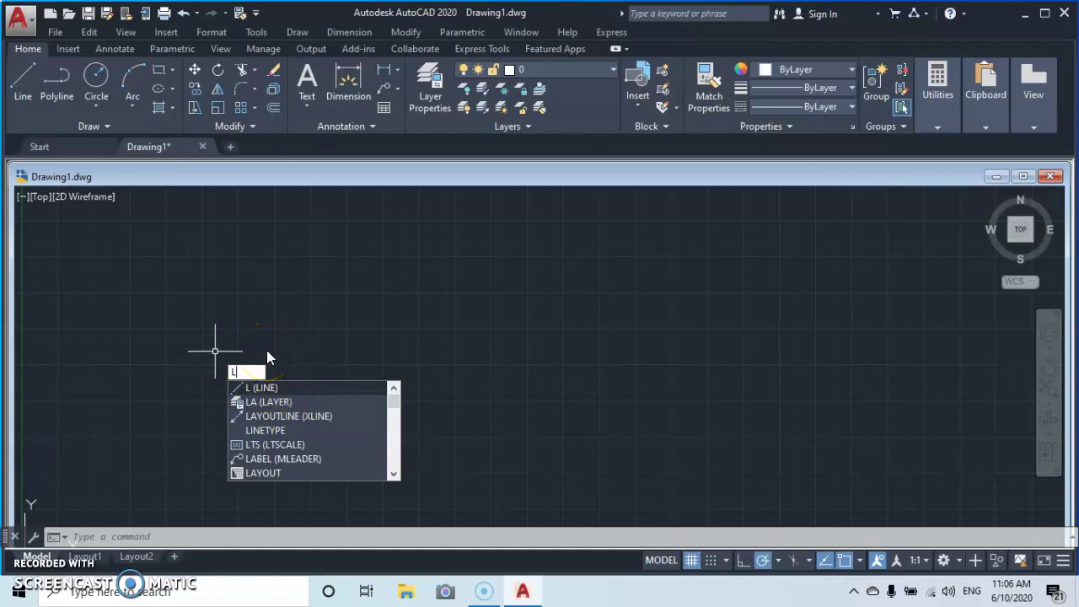
pyautogui.press('Escape')
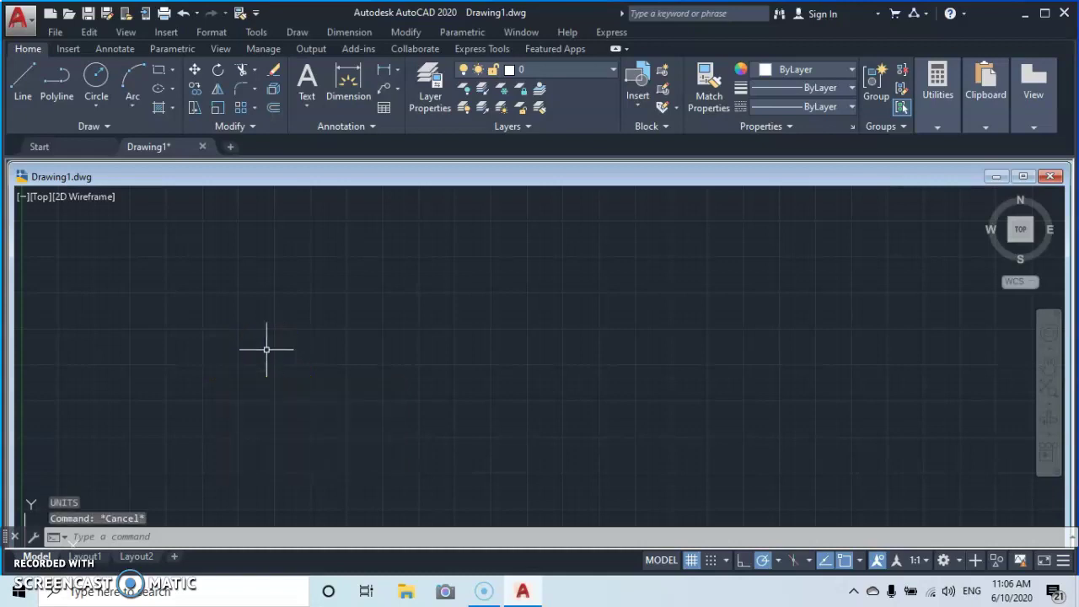
pyautogui.click(23, 91)
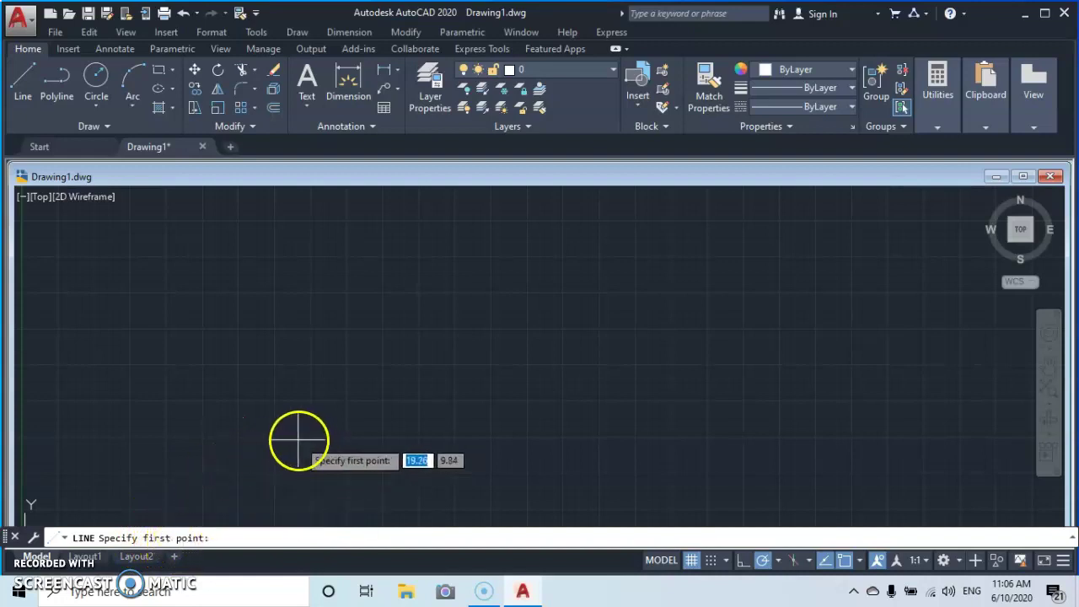
pyautogui.click(239, 437)
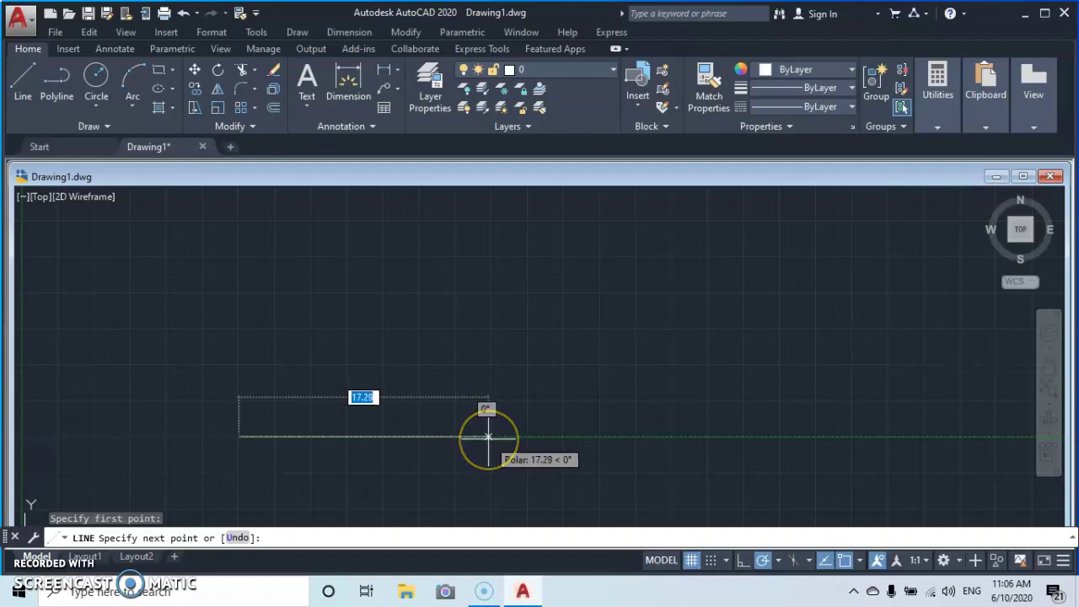
pyautogui.moveTo(489, 437); pyautogui.dragTo(564, 437)
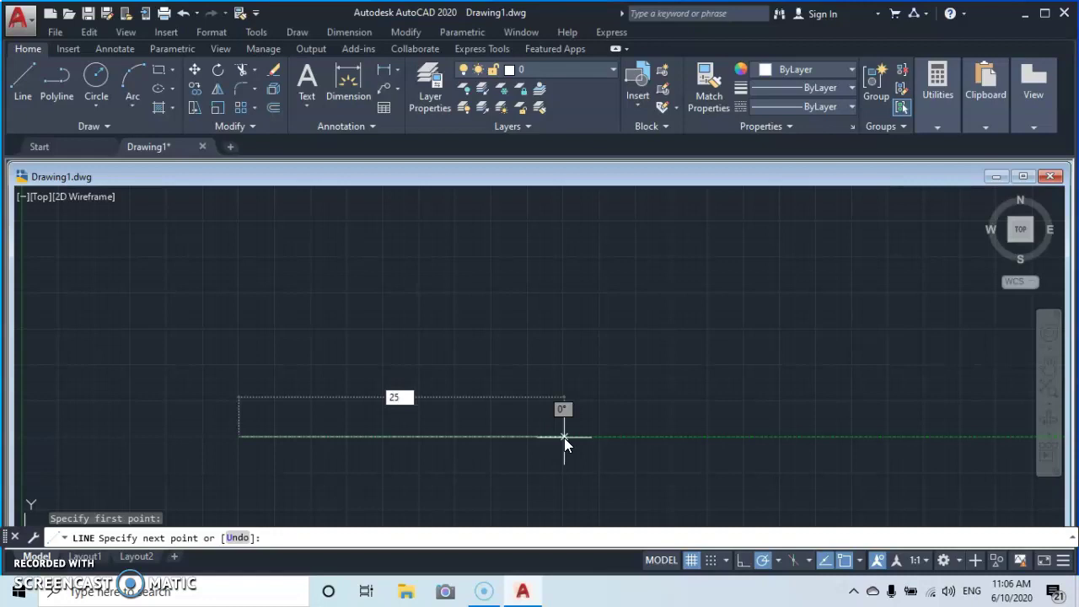
pyautogui.scroll(2, 559, 436)
pyautogui.moveTo(554, 439); pyautogui.dragTo(554, 439, button='middle')
pyautogui.scroll(-2, 554, 439)
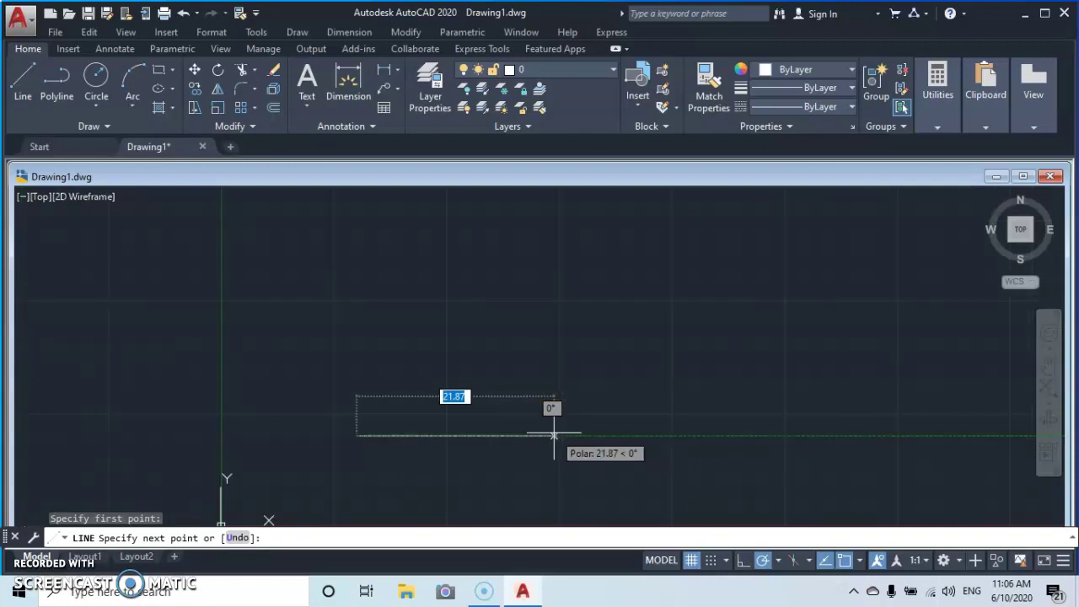
pyautogui.write('25')
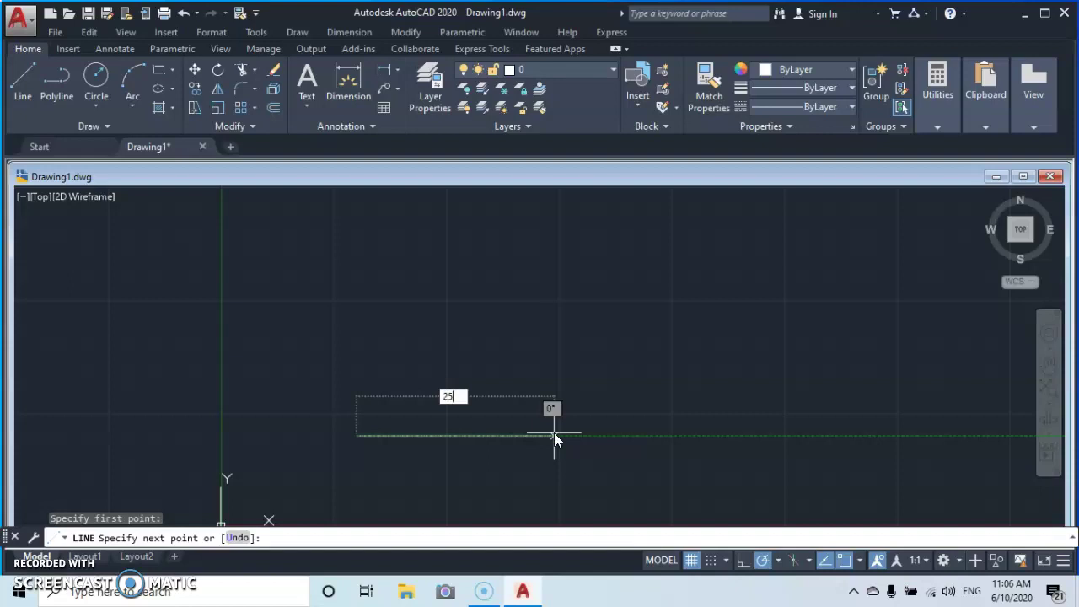
pyautogui.press('Return')
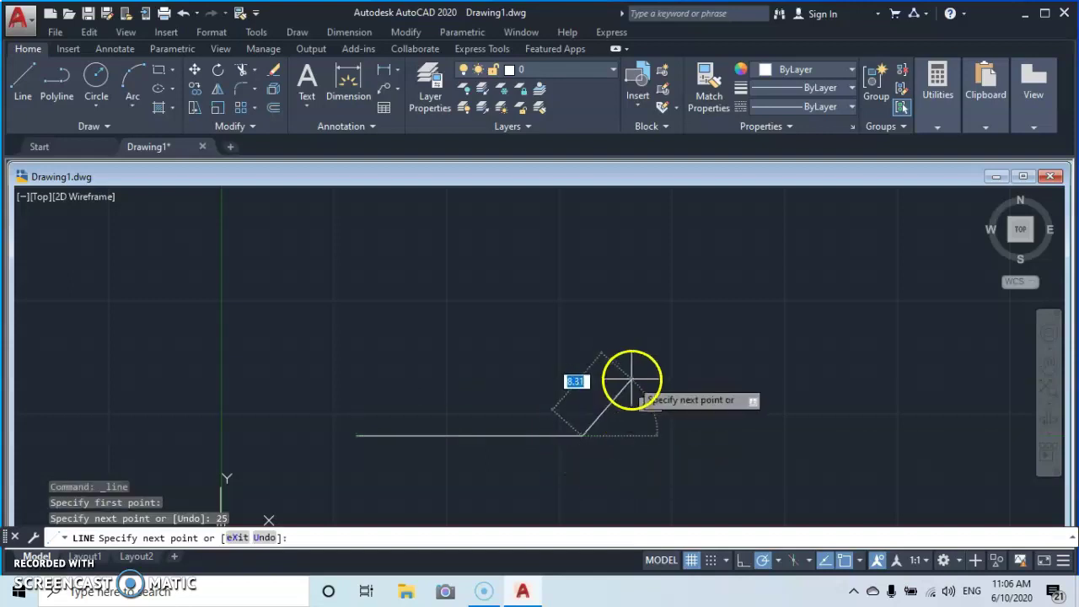
# Step: Continue the line with a vertical segment 15 long, straight up from the horizontal segment's right end
pyautogui.scroll(2, 628, 379)
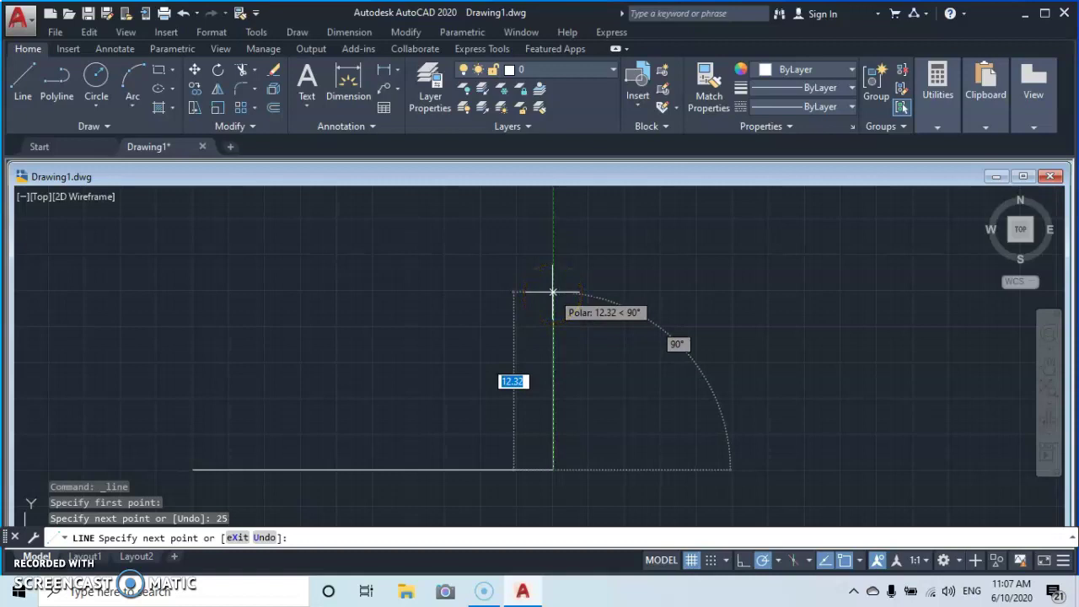
pyautogui.write('15')
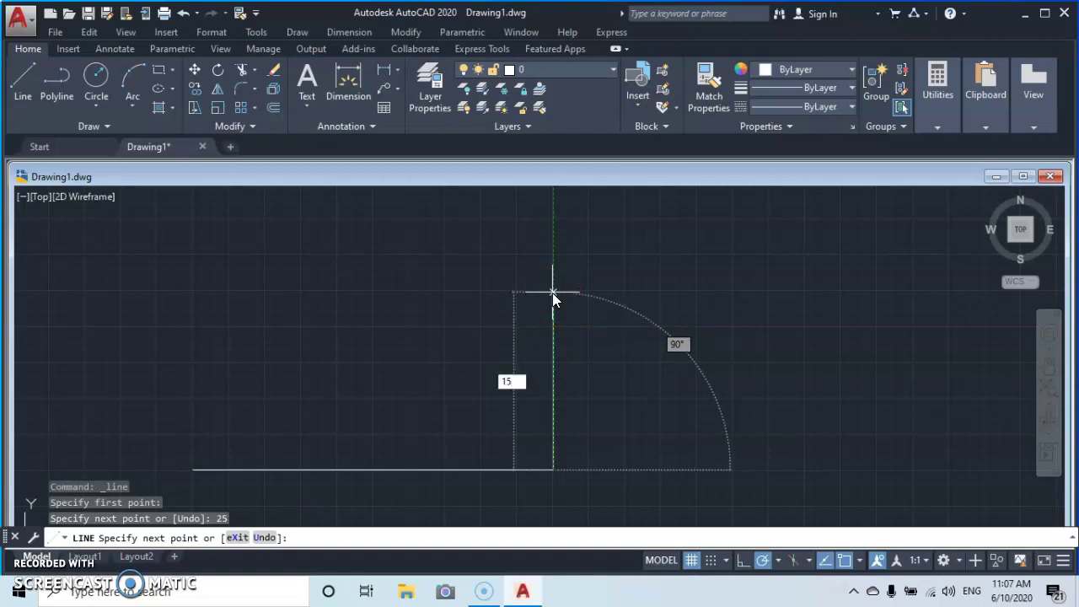
pyautogui.press('Return')
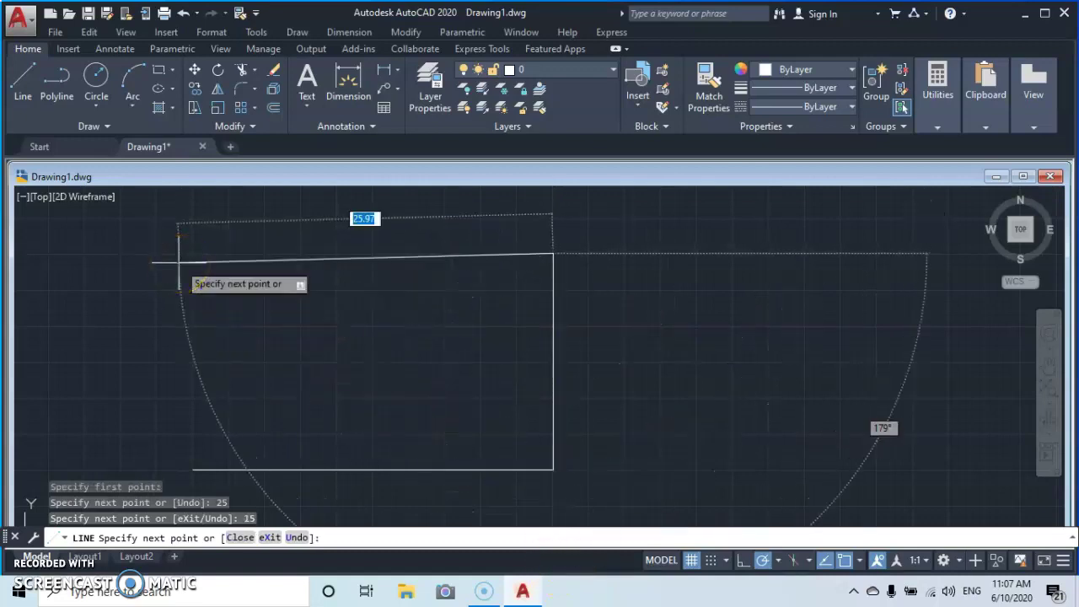
# Step: Add two rising slanted segments to the upper right, the second about 11.56 long at 60°, and end the line
pyautogui.scroll(-2, 176, 256)
pyautogui.moveTo(179, 257)
pyautogui.mouseDown(button='middle')
pyautogui.moveTo(326, 356)
pyautogui.moveTo(337, 296)
pyautogui.moveTo(312, 294)
pyautogui.mouseUp(button='middle')
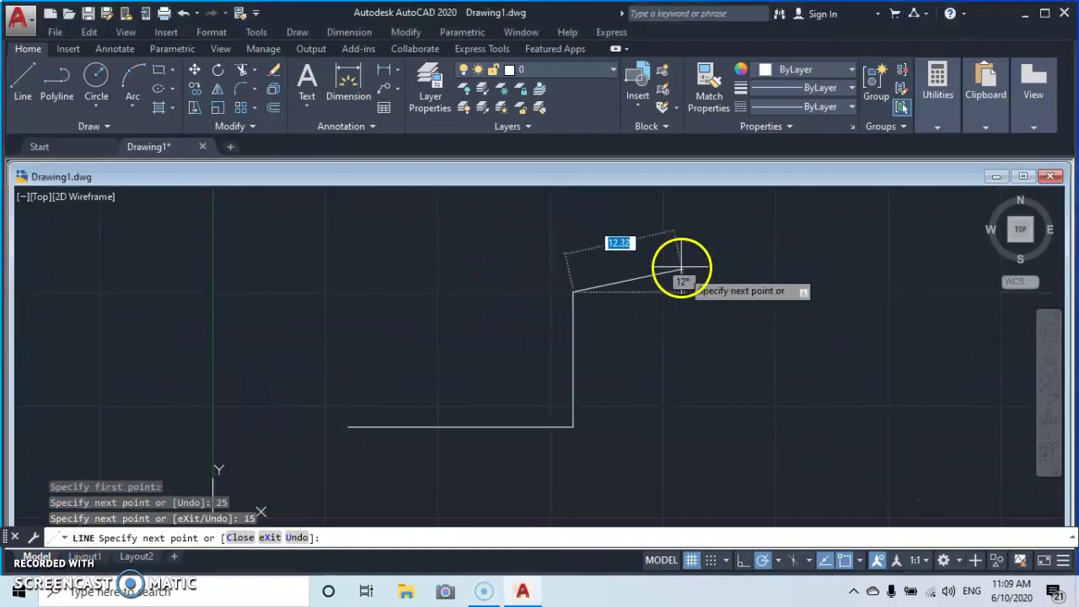
pyautogui.click(696, 221)
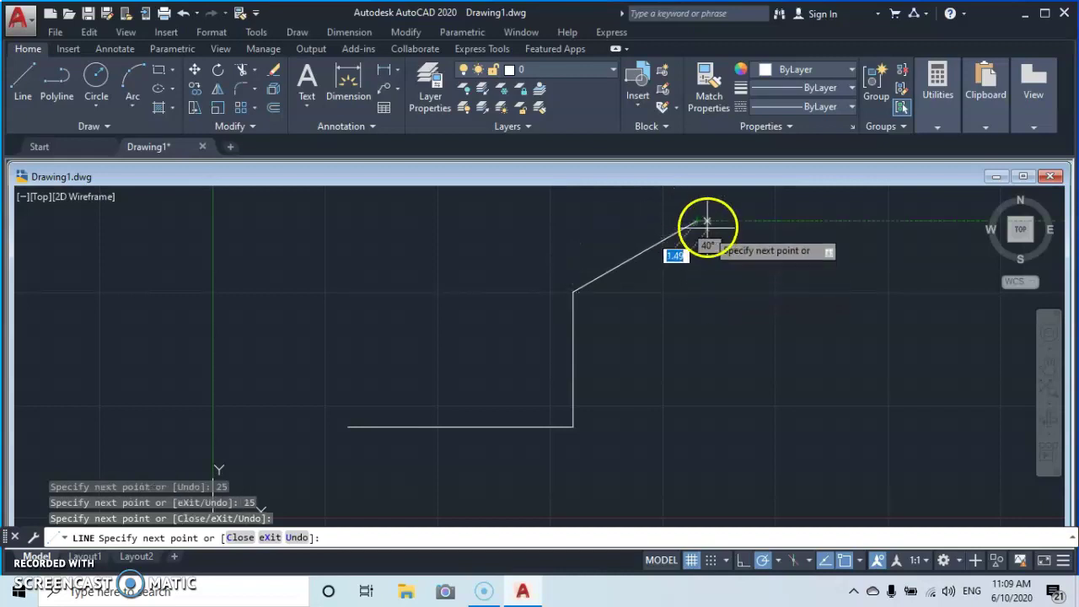
pyautogui.moveTo(713, 211); pyautogui.dragTo(677, 342, button='middle')
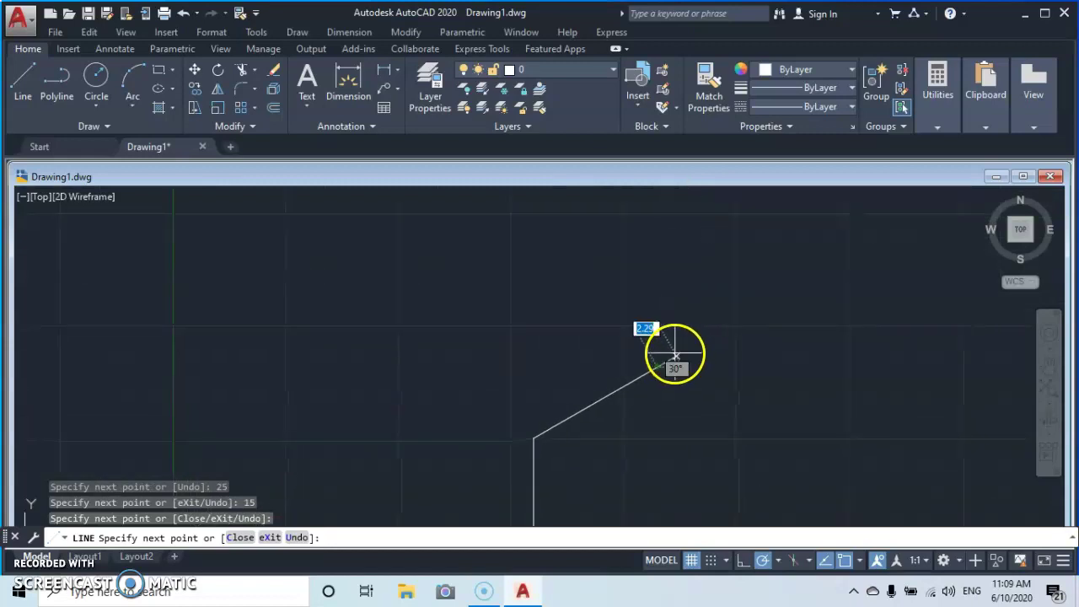
pyautogui.click(708, 275)
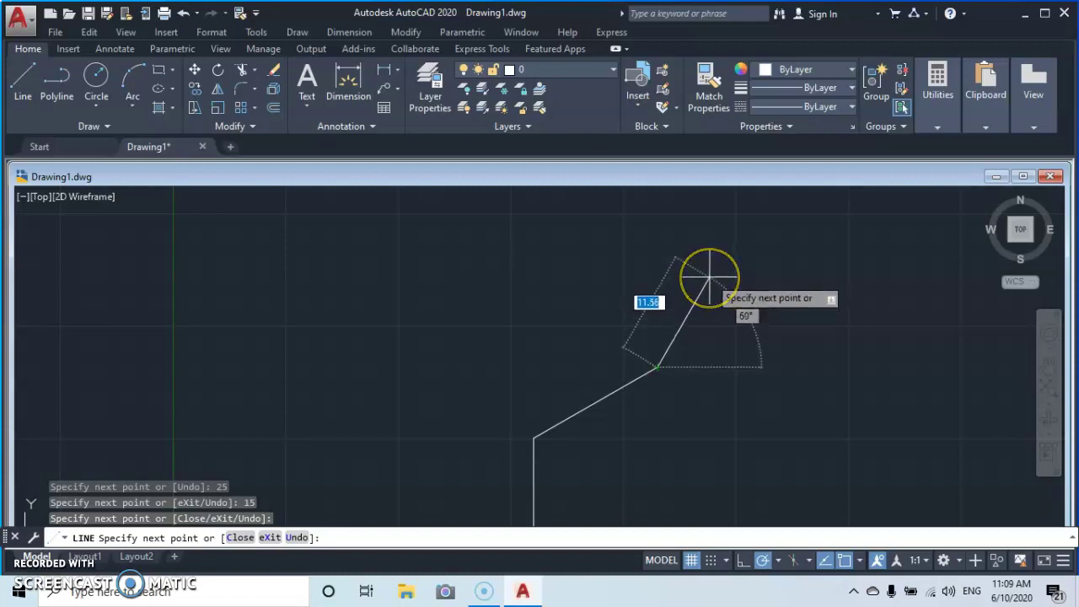
pyautogui.click(708, 275)
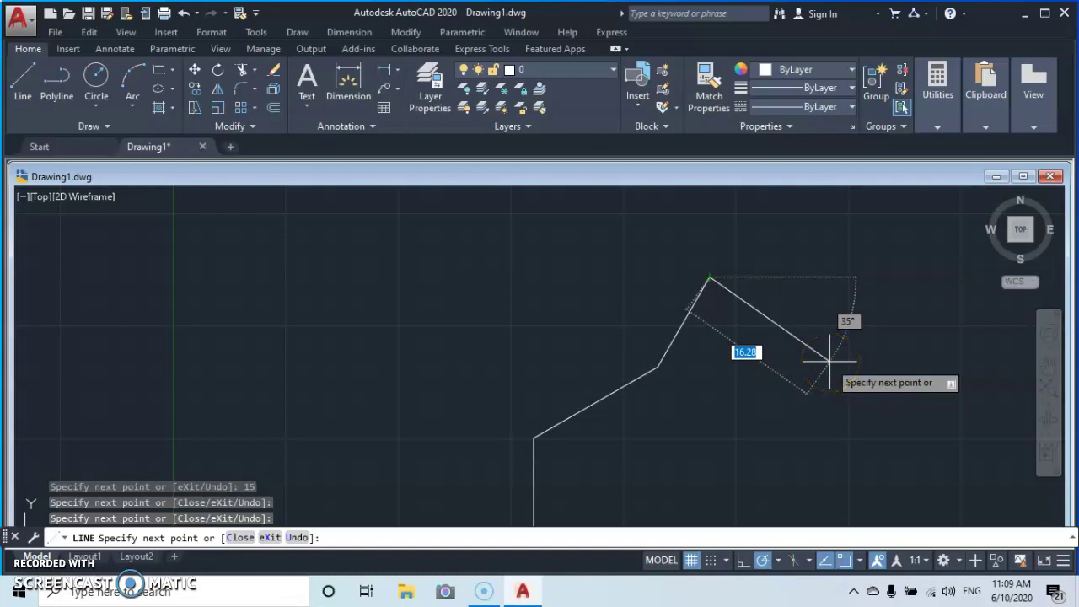
pyautogui.press('Escape')
# Step: Set the polar tracking angles to the 30, 60, 90, 120 increments
pyautogui.scroll(-1, 811, 416)
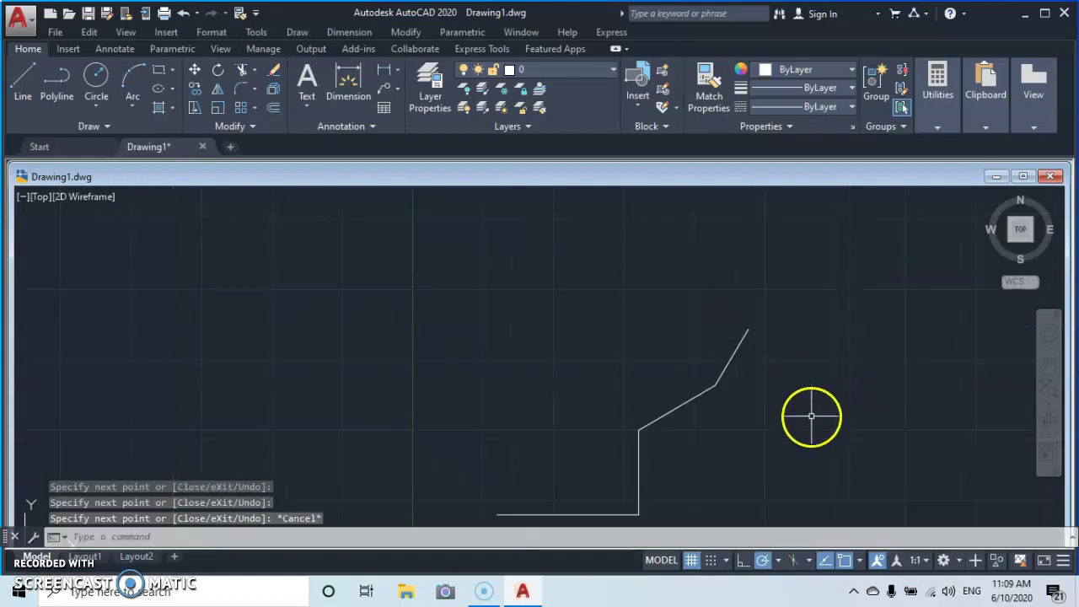
pyautogui.scroll(-1, 811, 416)
pyautogui.moveTo(812, 409)
pyautogui.mouseDown(button='middle')
pyautogui.moveTo(783, 391)
pyautogui.moveTo(724, 306)
pyautogui.mouseUp(button='middle')
pyautogui.scroll(2, 724, 306)
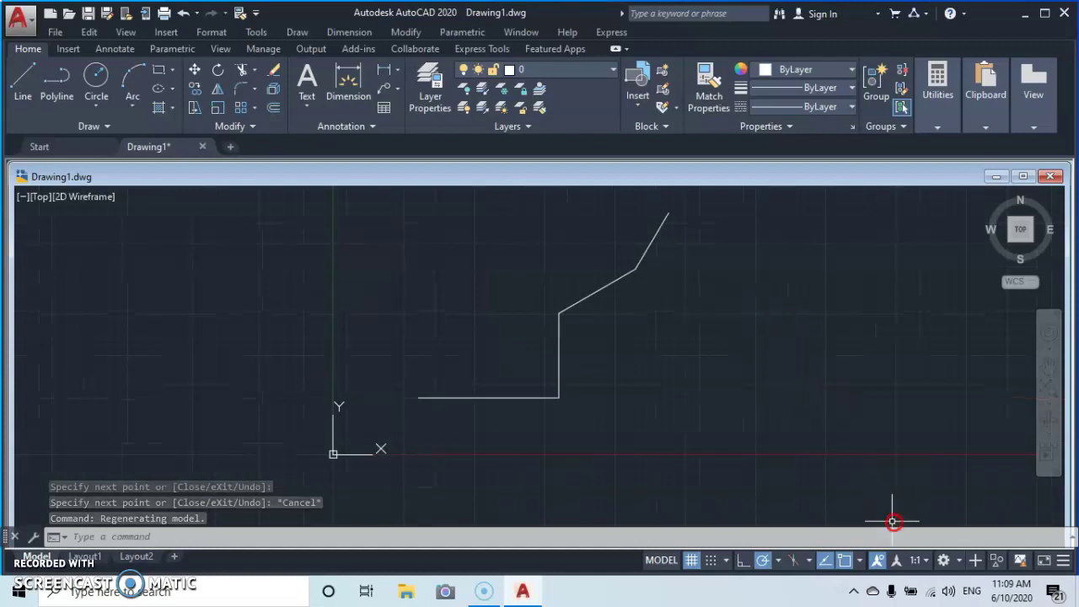
pyautogui.click(810, 563)
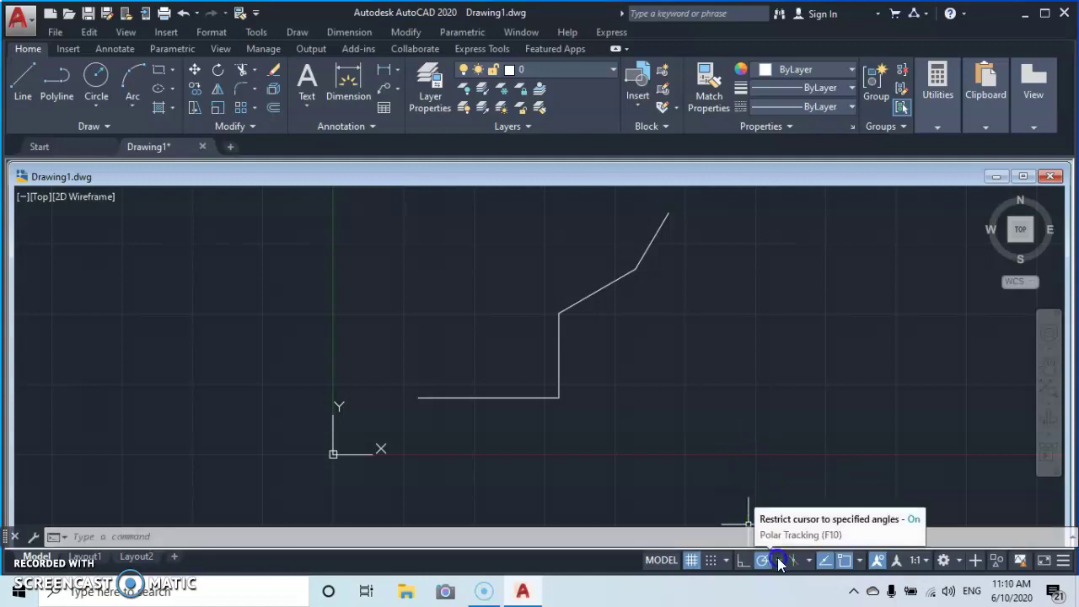
pyautogui.click(779, 561)
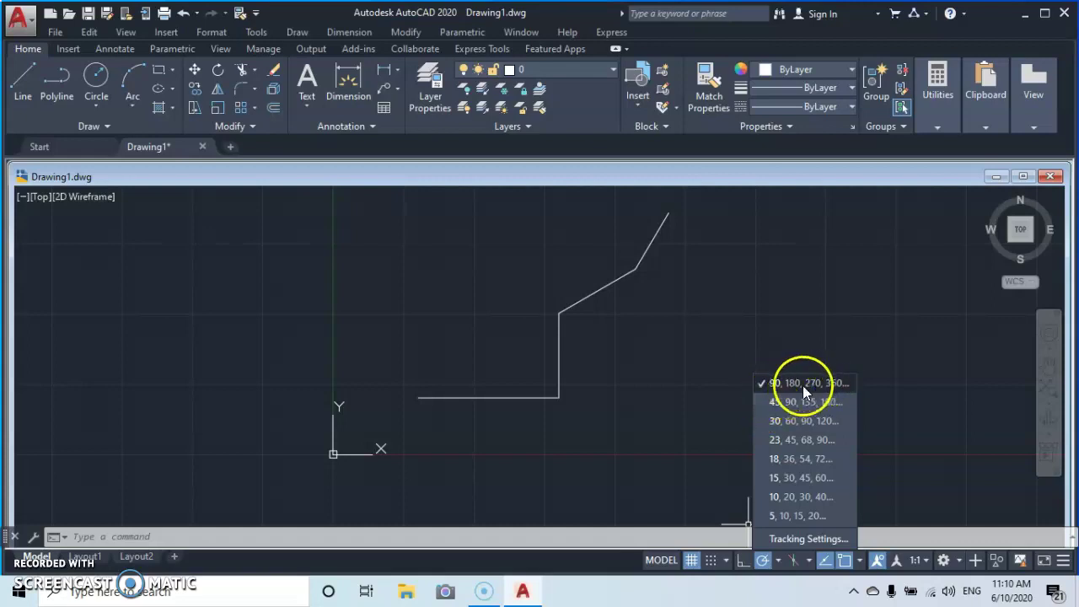
pyautogui.click(759, 421)
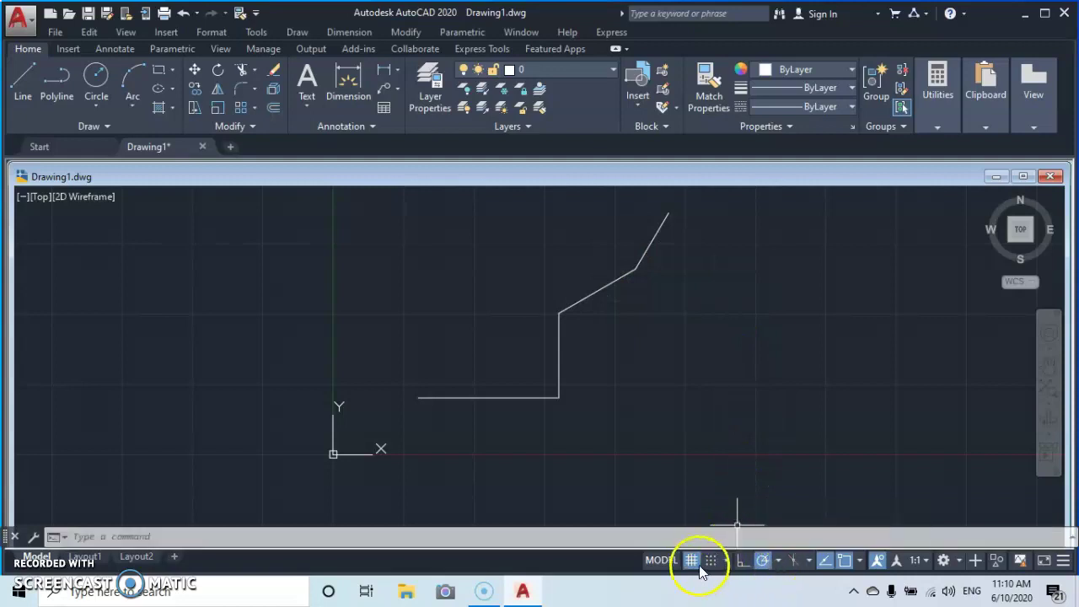
# Step: Turn on Ortho mode and draw an open outline right of the first shape, going right, up, left, down and left
pyautogui.click(742, 561)
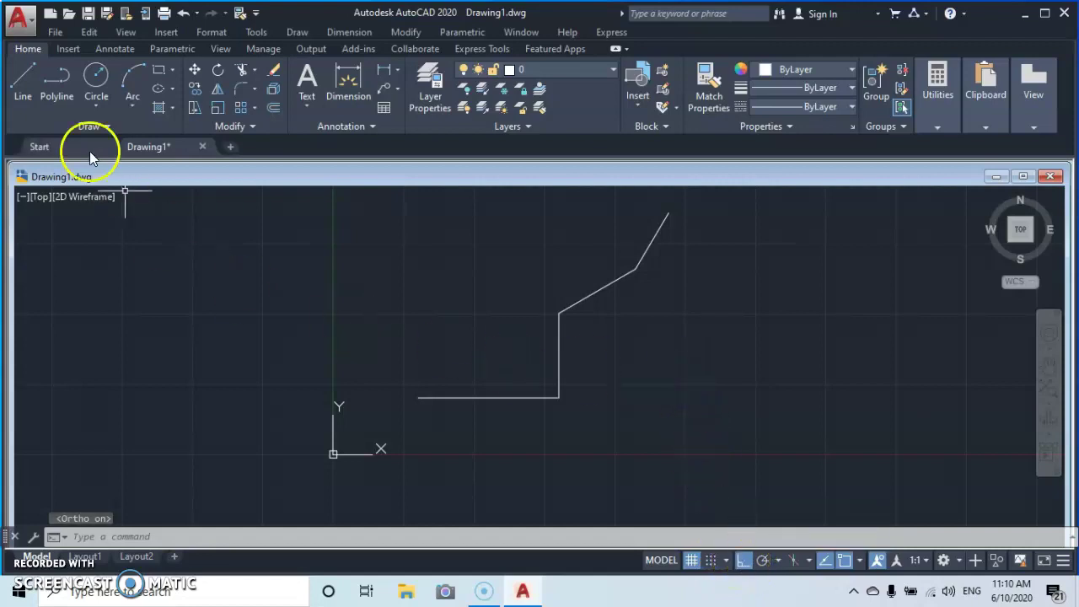
pyautogui.click(24, 106)
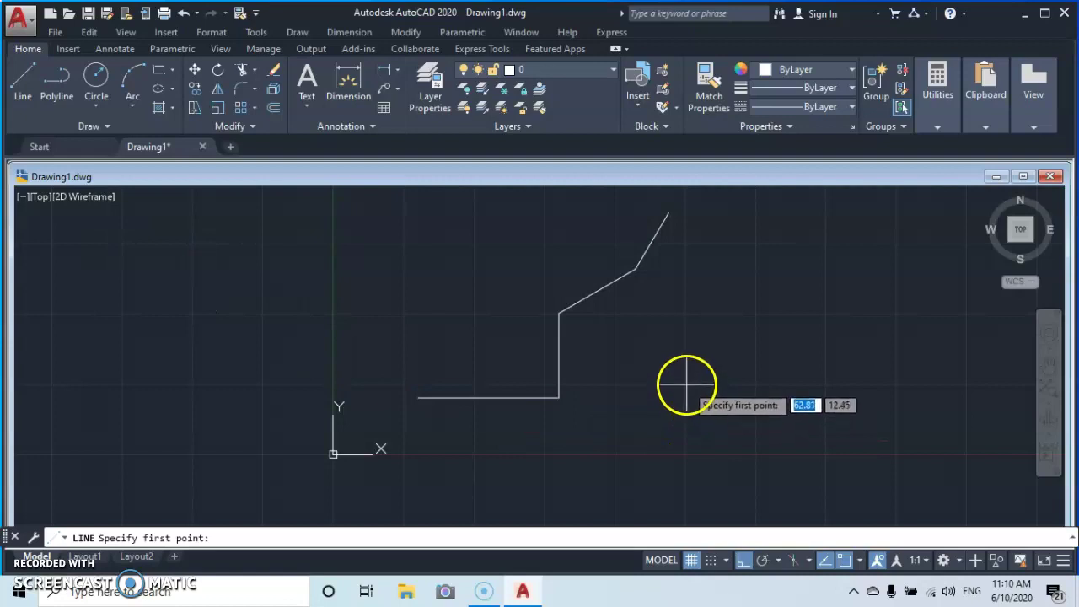
pyautogui.click(688, 385)
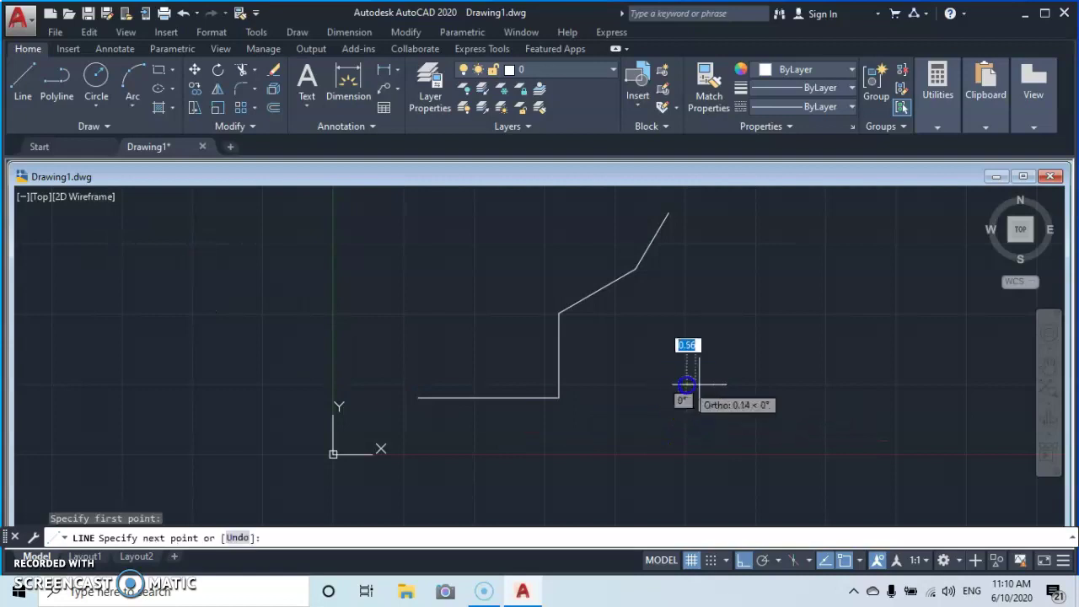
pyautogui.click(899, 384)
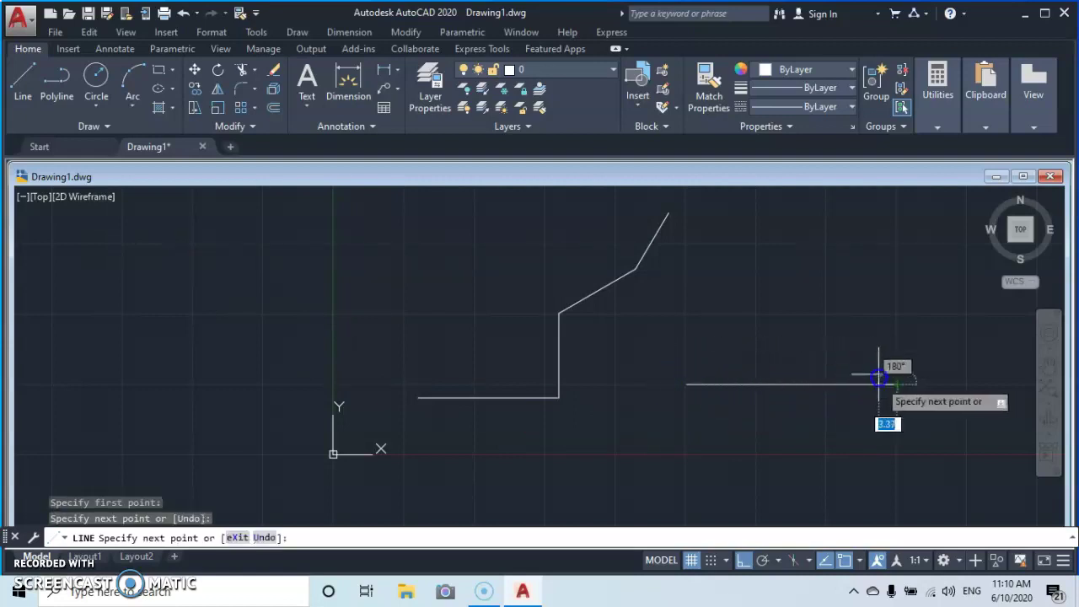
pyautogui.click(896, 263)
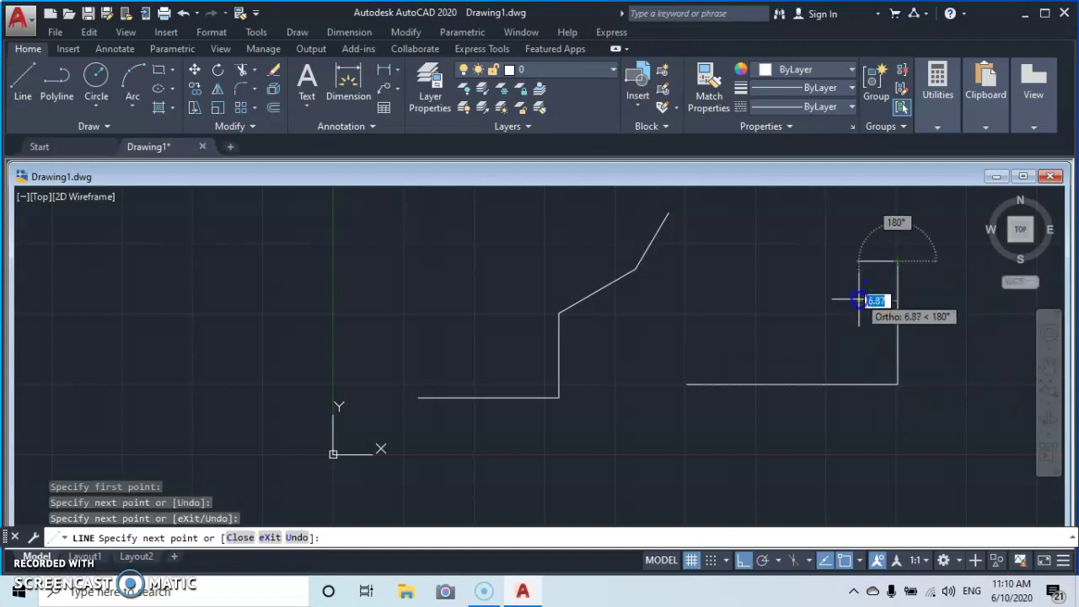
pyautogui.click(799, 331)
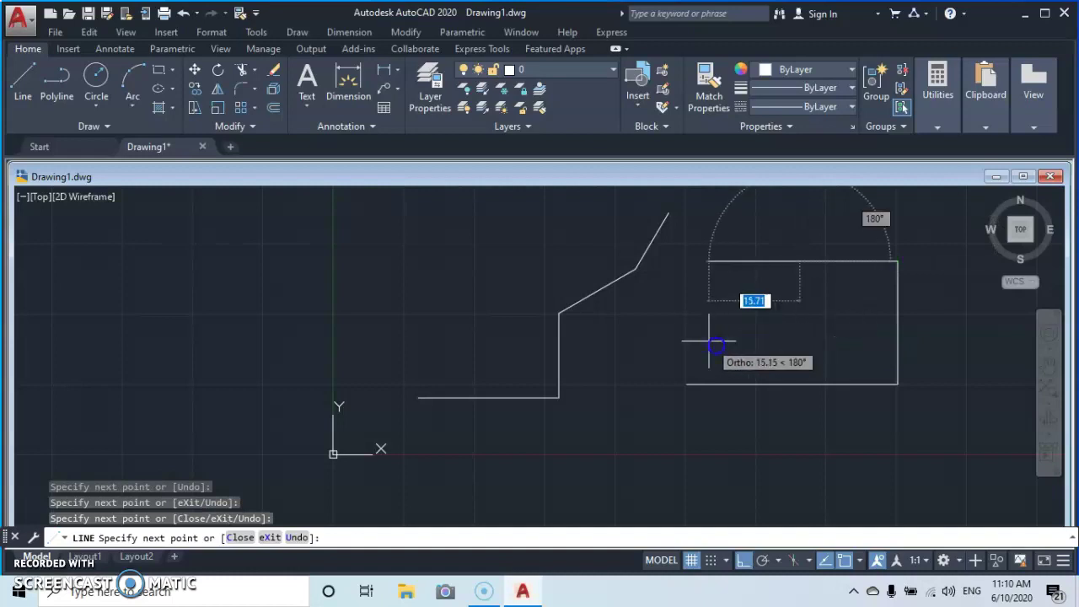
pyautogui.click(777, 348)
pyautogui.click(674, 336)
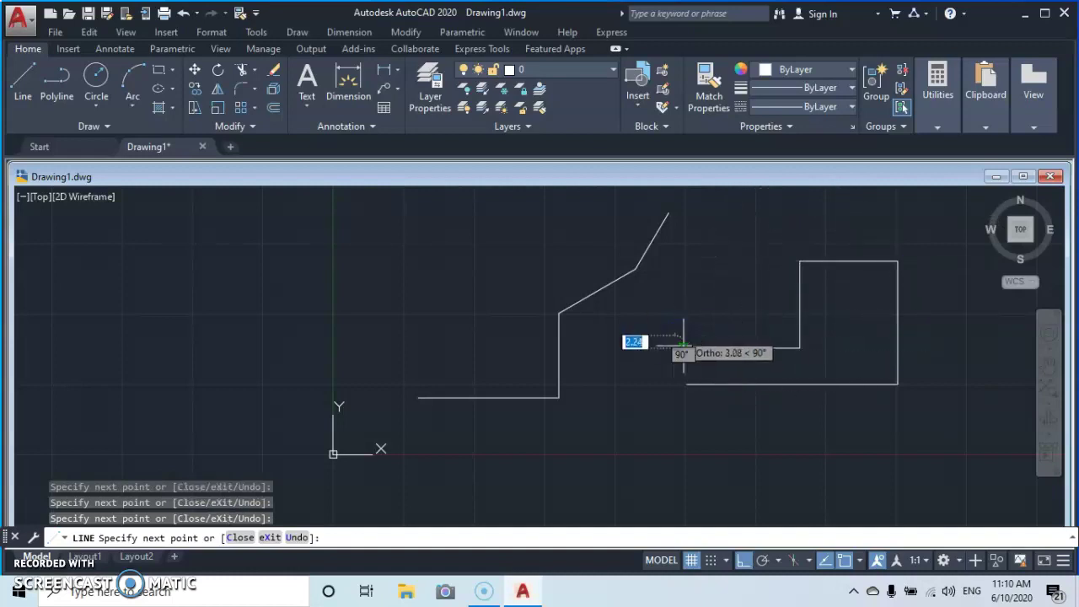
pyautogui.press('Escape')
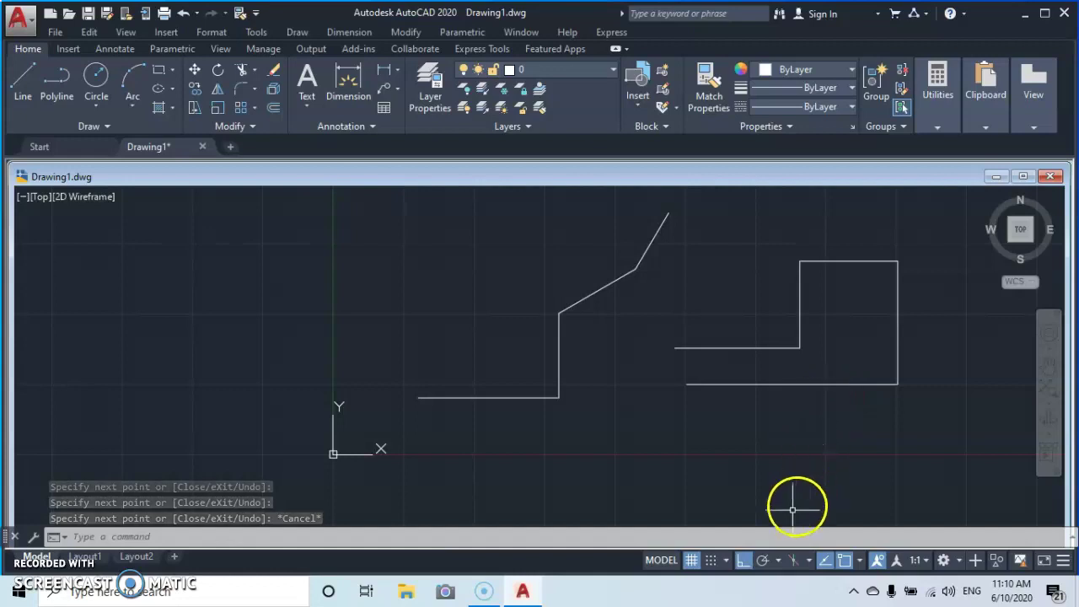
# Step: Open the list of polar tracking angle increments
pyautogui.click(778, 563)
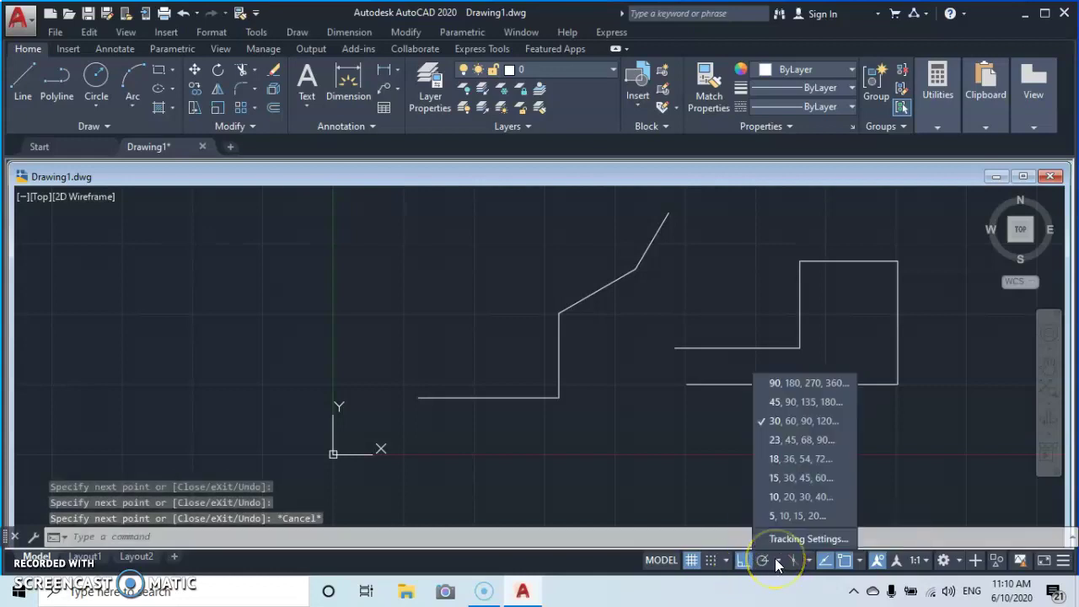